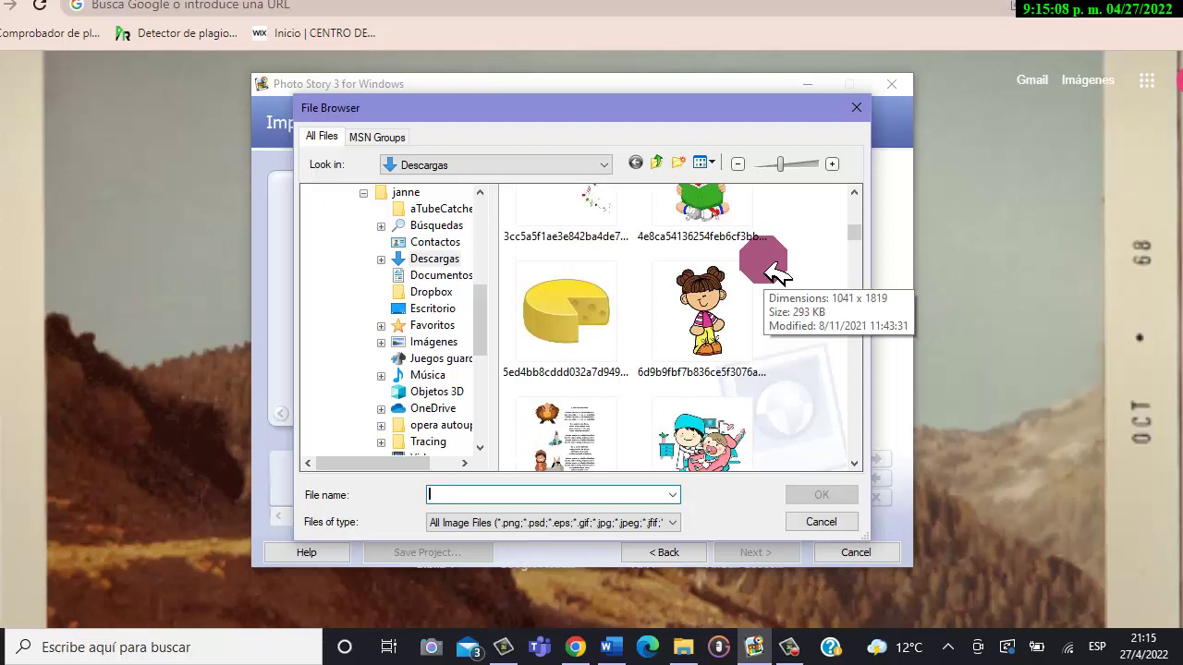
- Import the picture of the girl exercising with a red ball from the Descargas folder
{"action": "scroll", "coordinate": [774, 273], "scroll_direction": "down", "scroll_amount": 3}
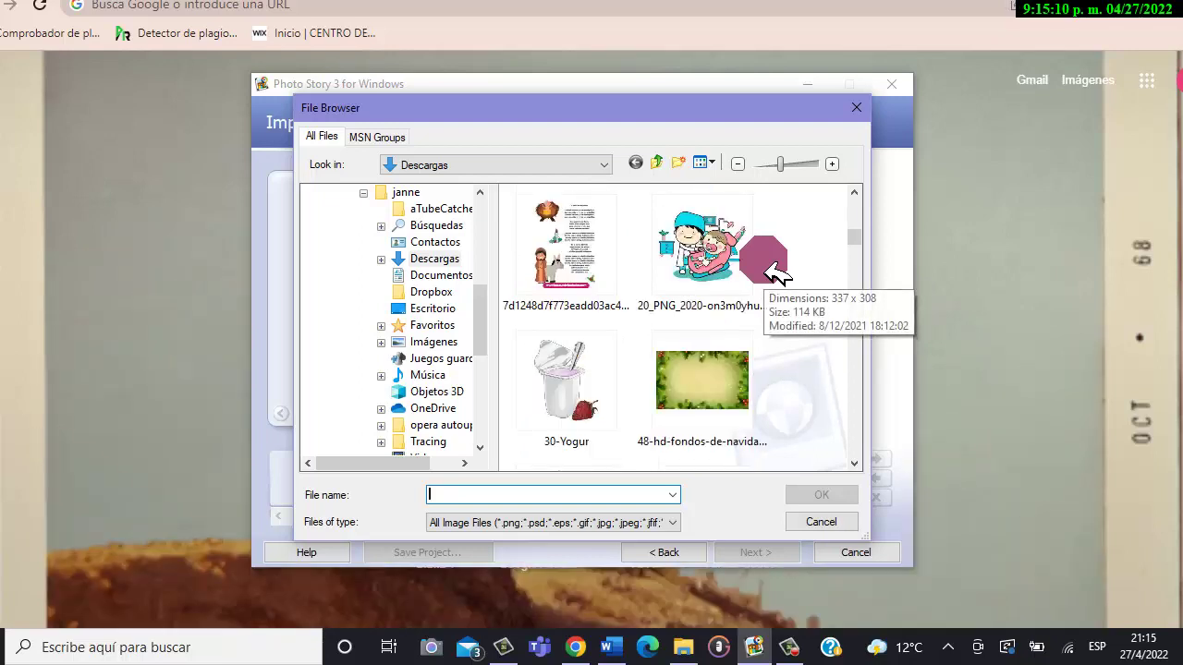
{"action": "scroll", "coordinate": [775, 272], "scroll_direction": "down", "scroll_amount": 3}
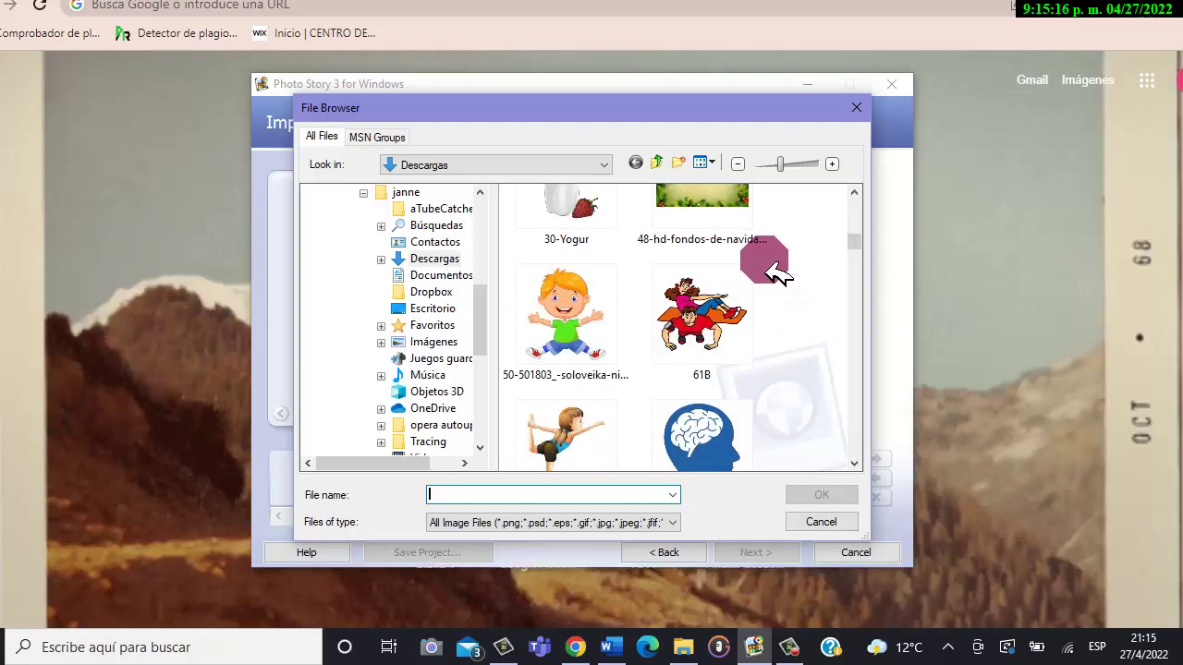
{"action": "scroll", "coordinate": [774, 272], "scroll_direction": "down", "scroll_amount": 10}
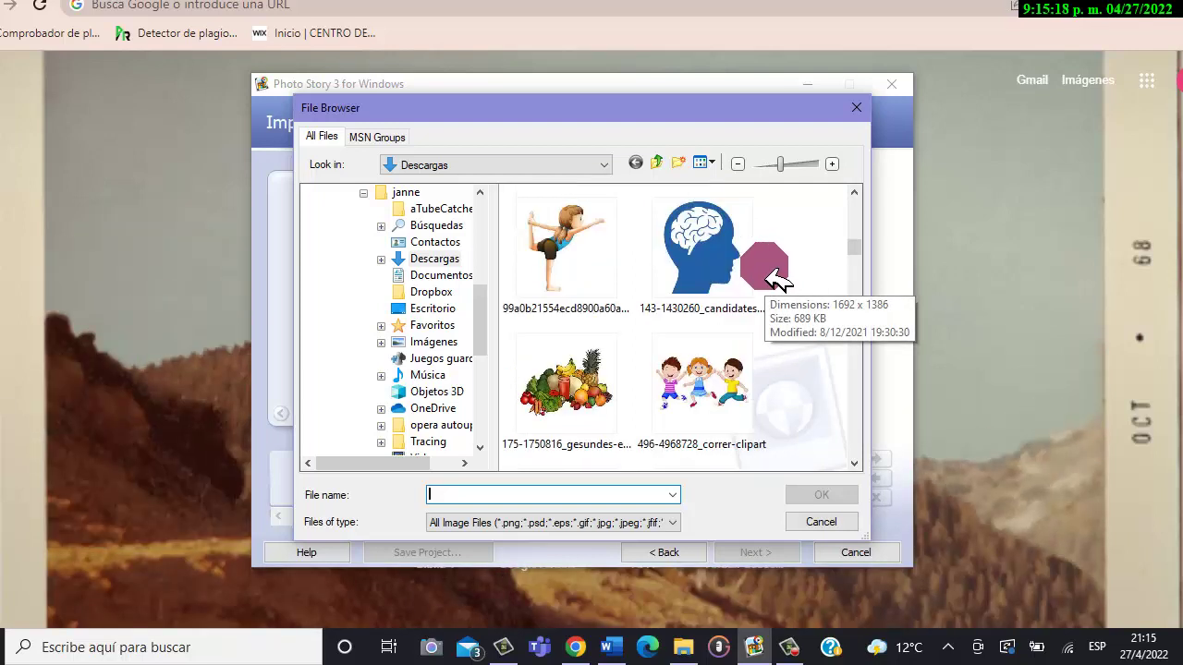
{"action": "scroll", "coordinate": [665, 294], "scroll_direction": "down", "scroll_amount": 5}
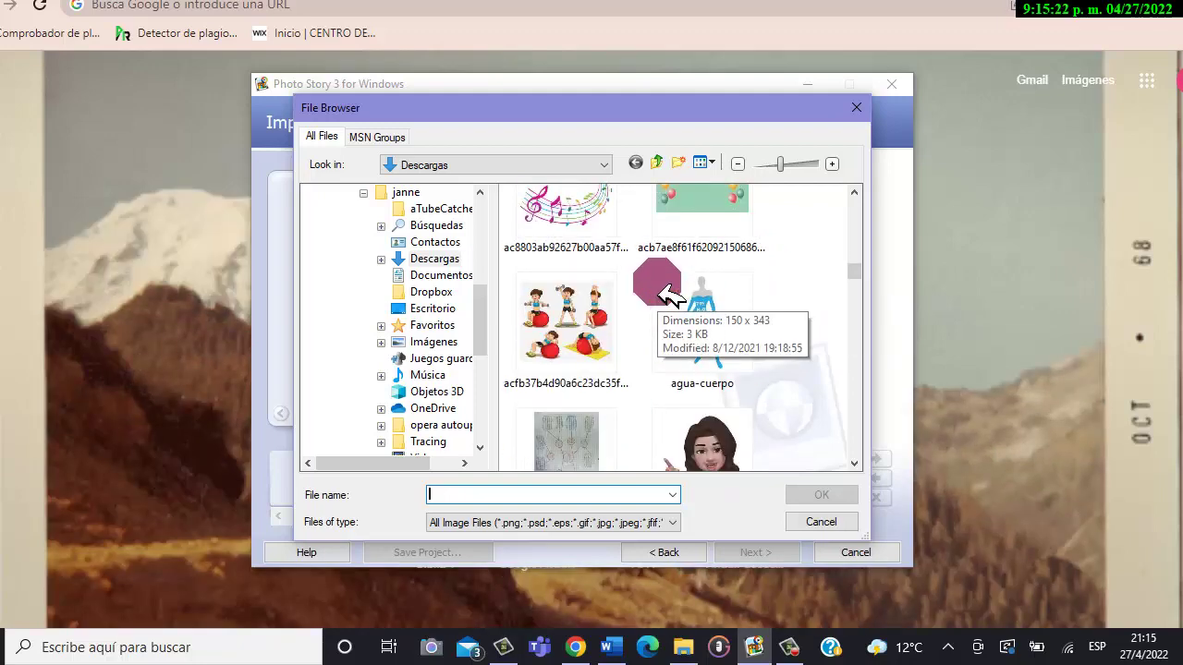
{"action": "left_click", "coordinate": [565, 323]}
{"action": "left_click", "coordinate": [796, 502]}
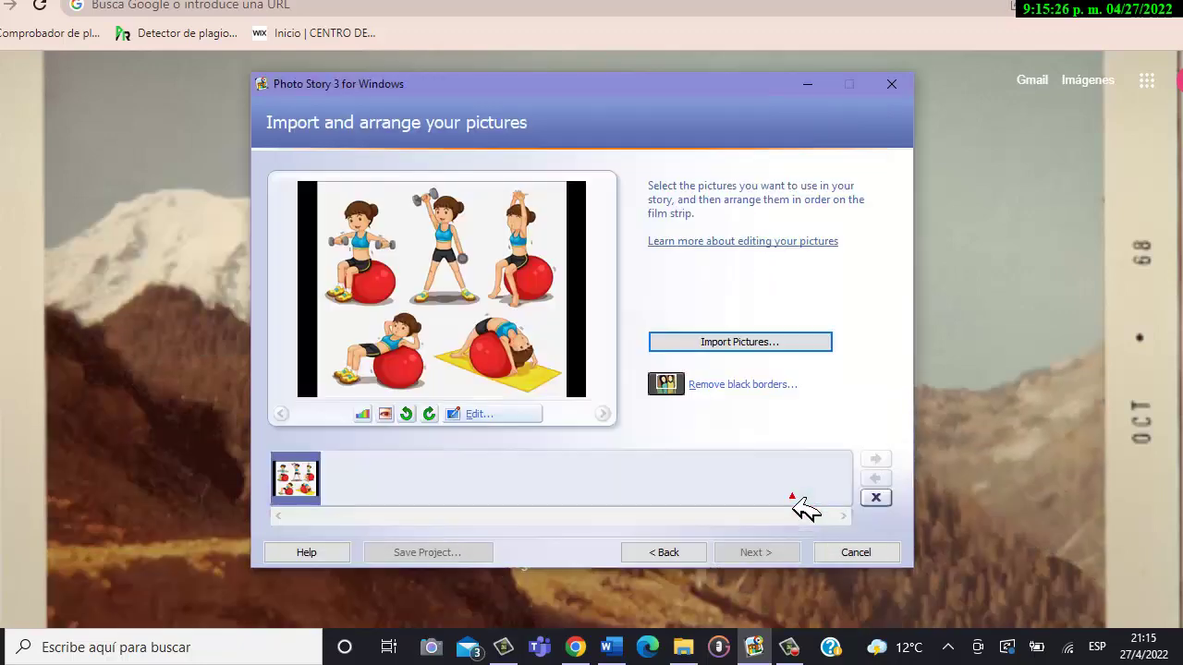
- Import more pictures and move the green balloon picture to the start of the film strip
{"action": "left_click", "coordinate": [753, 359]}
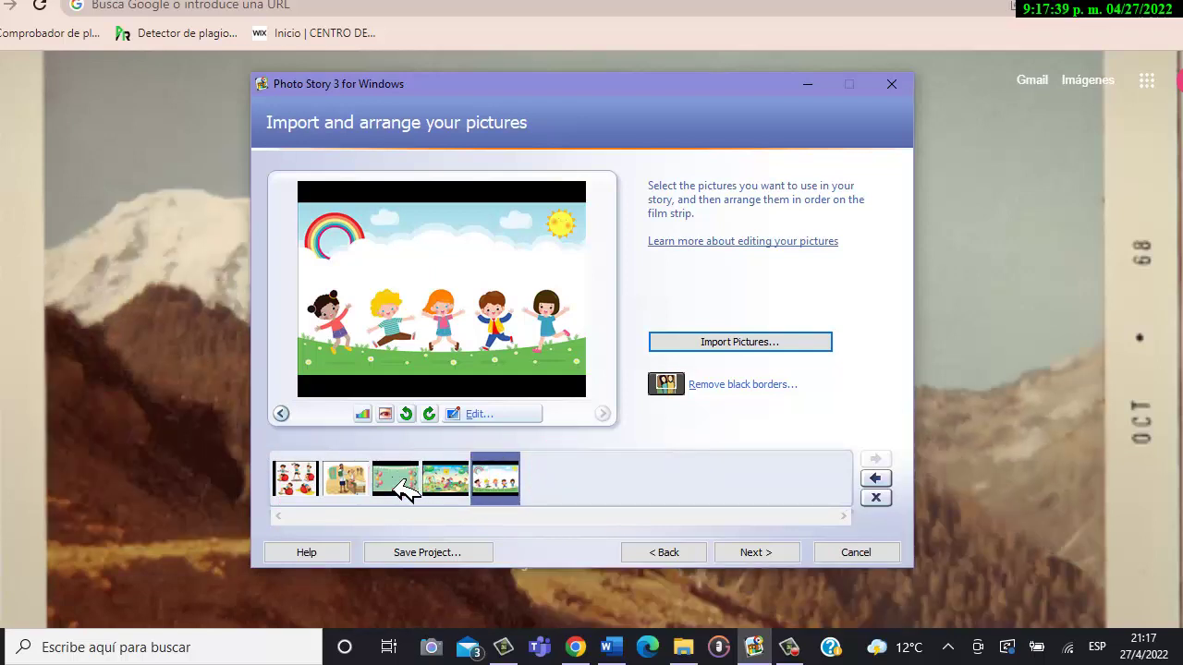
{"action": "left_click", "coordinate": [396, 480]}
{"action": "left_click_drag", "start_coordinate": [300, 480], "coordinate": [297, 479]}
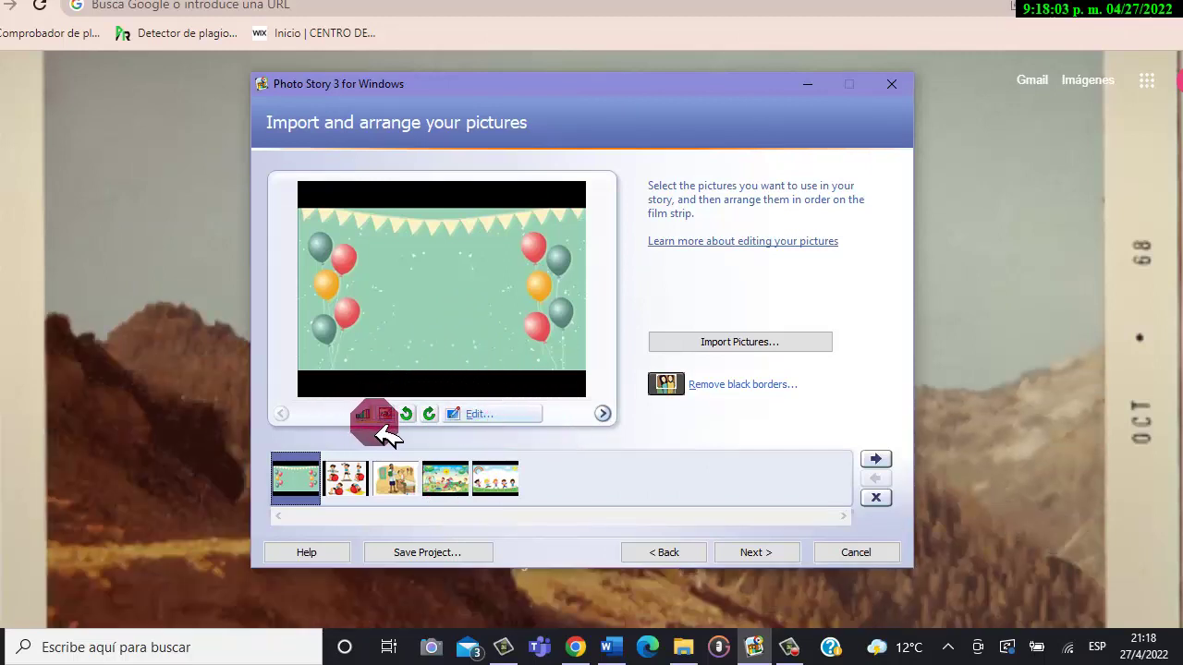
- Rotate the balloon picture counterclockwise through a full turn and open its editing options
{"action": "left_click", "coordinate": [407, 414]}
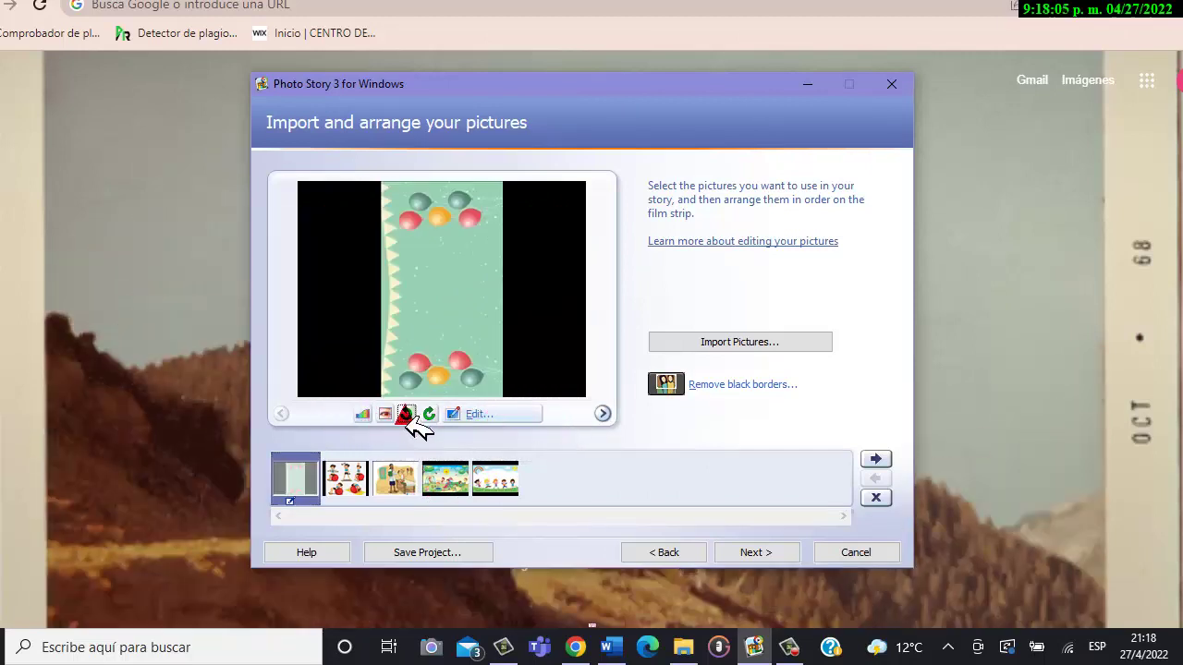
{"action": "left_click", "coordinate": [406, 414]}
{"action": "left_click", "coordinate": [407, 414]}
{"action": "left_click", "coordinate": [407, 413]}
{"action": "left_click", "coordinate": [462, 418]}
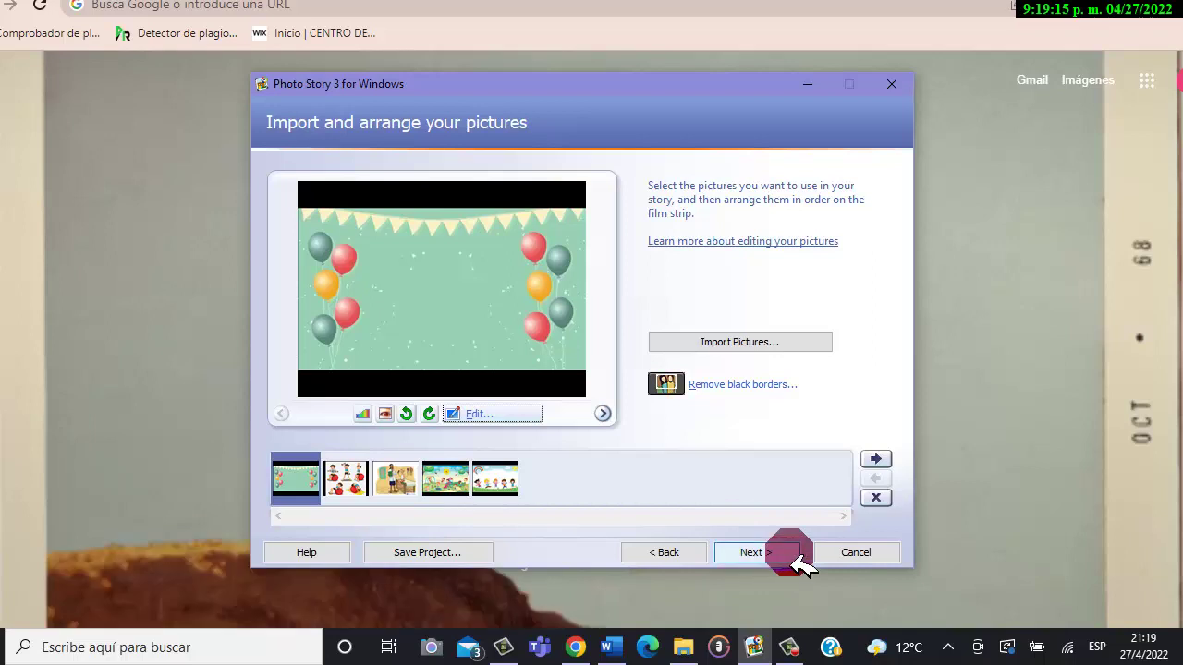
- Proceed to the titles and add the title "Hábitos Saludables" to the balloon picture
{"action": "left_click", "coordinate": [753, 555]}
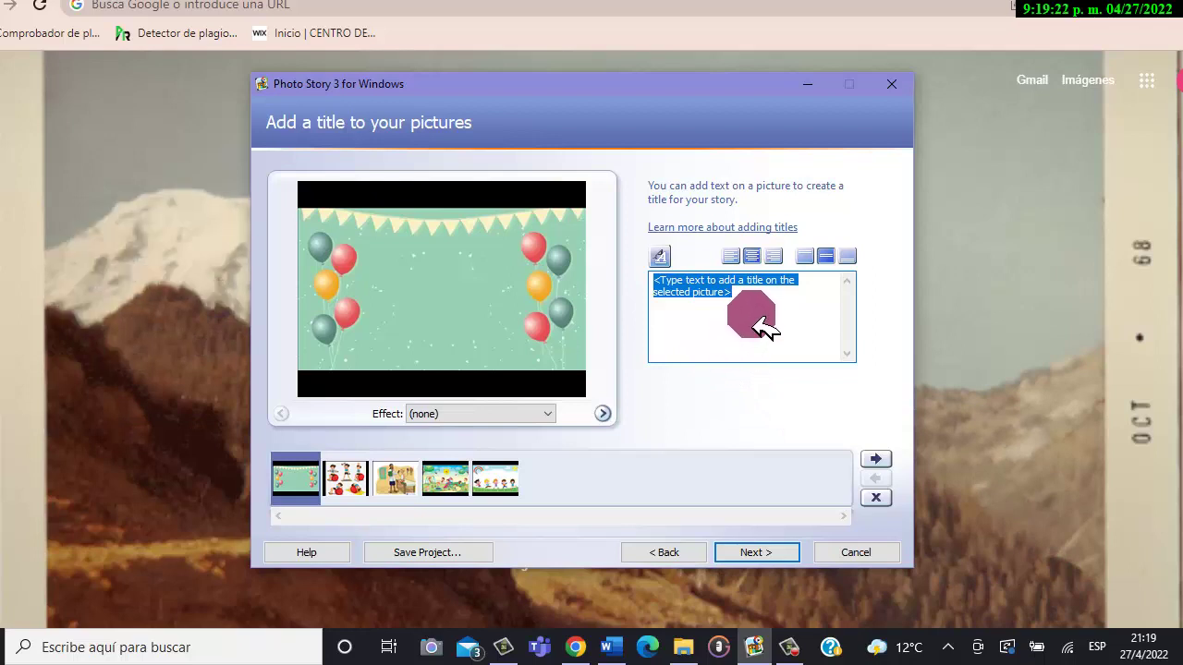
{"action": "type", "text": "Hábitos Sal"}
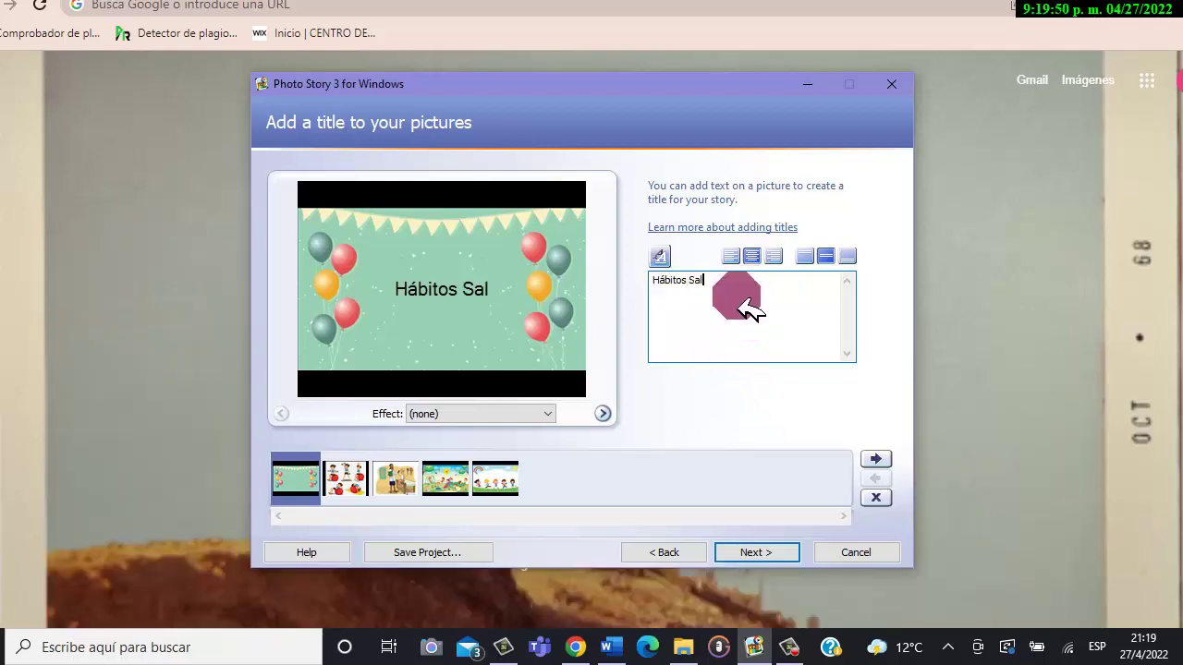
{"action": "type", "text": "udables"}
- Format the title with the Monoton font, Oblicua style, size 20
{"action": "left_click_drag", "start_coordinate": [747, 308], "coordinate": [652, 296]}
{"action": "left_click", "coordinate": [661, 256]}
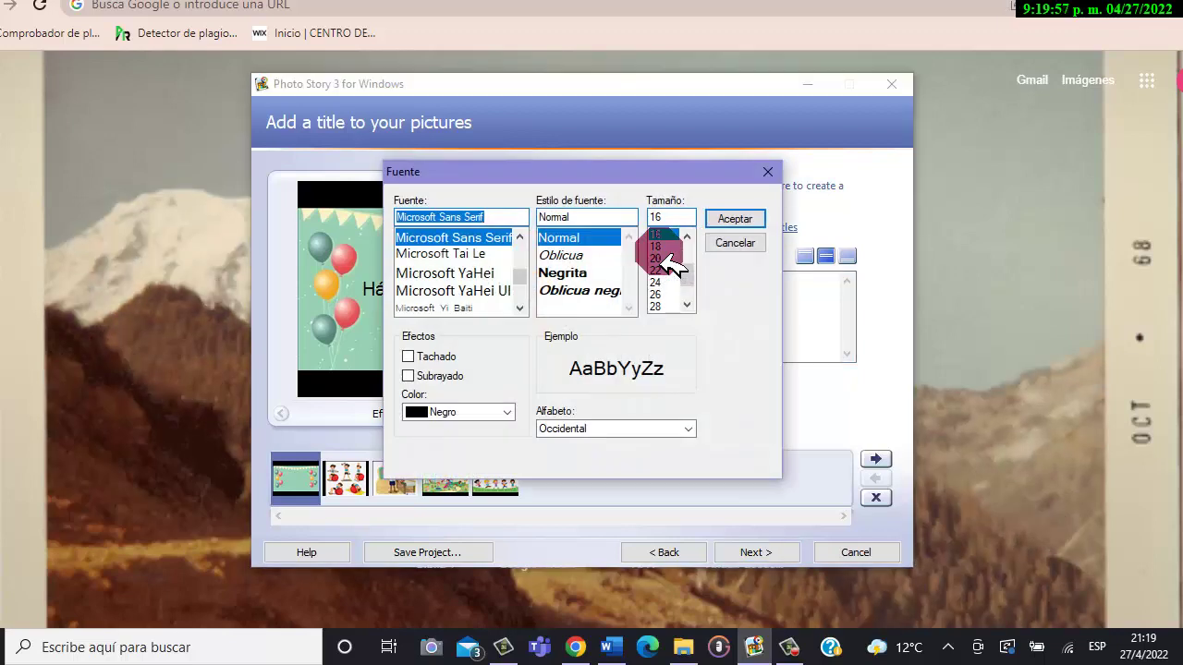
{"action": "scroll", "coordinate": [471, 264], "scroll_direction": "down", "scroll_amount": 3}
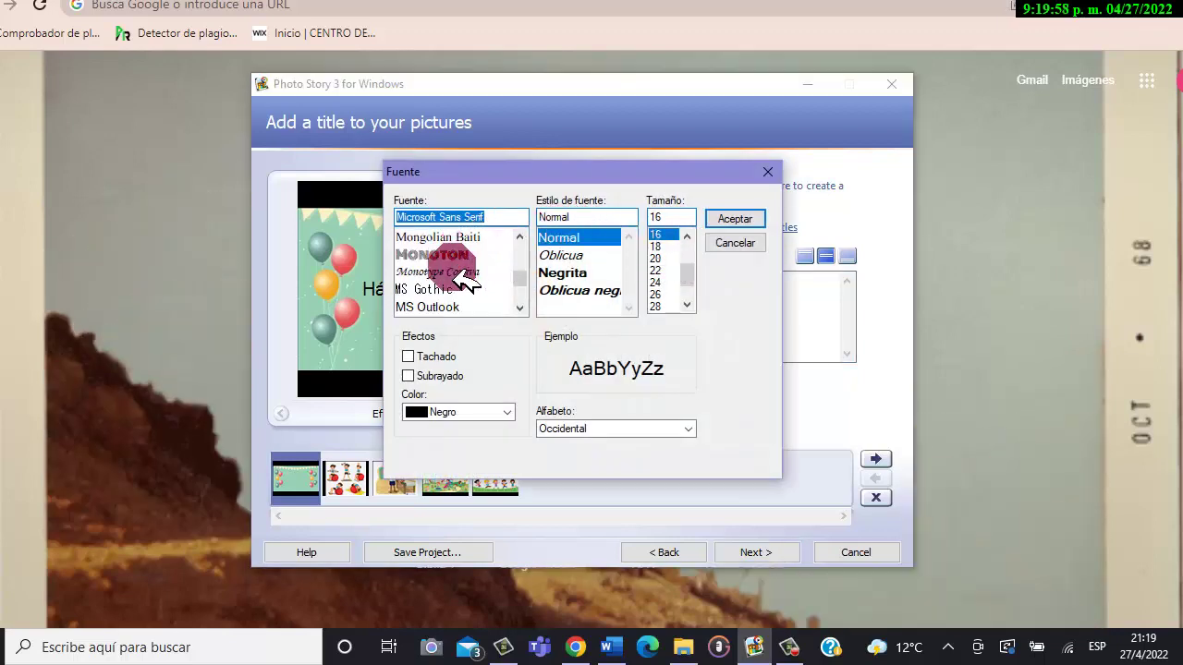
{"action": "left_click", "coordinate": [448, 256]}
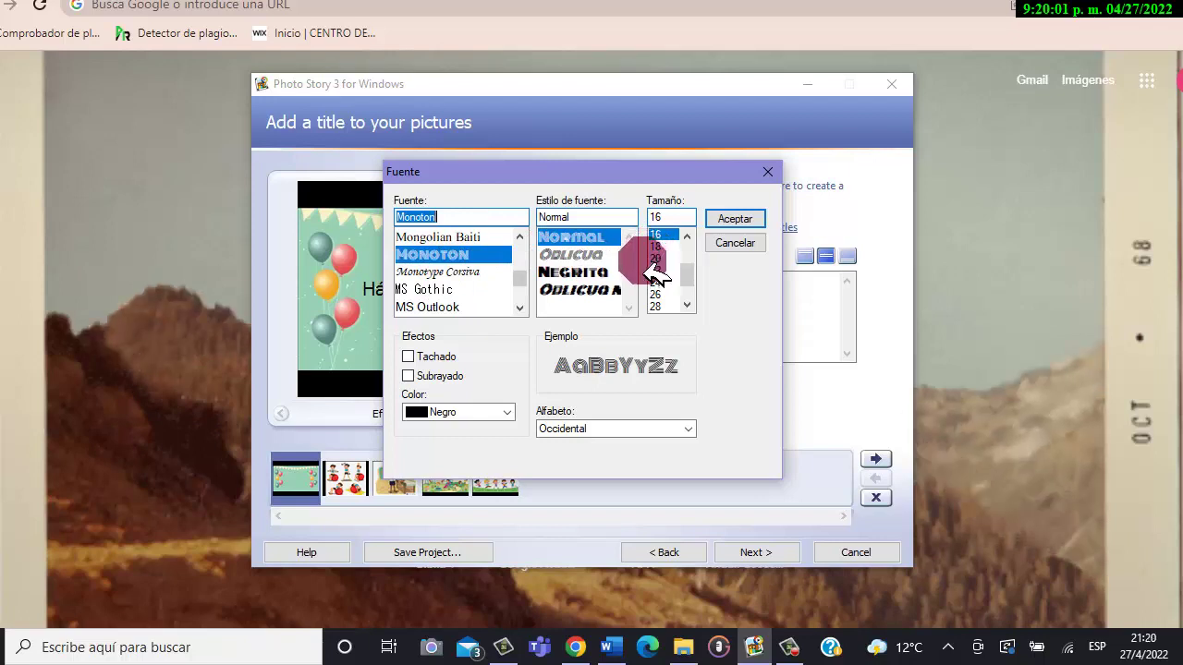
{"action": "left_click", "coordinate": [607, 258]}
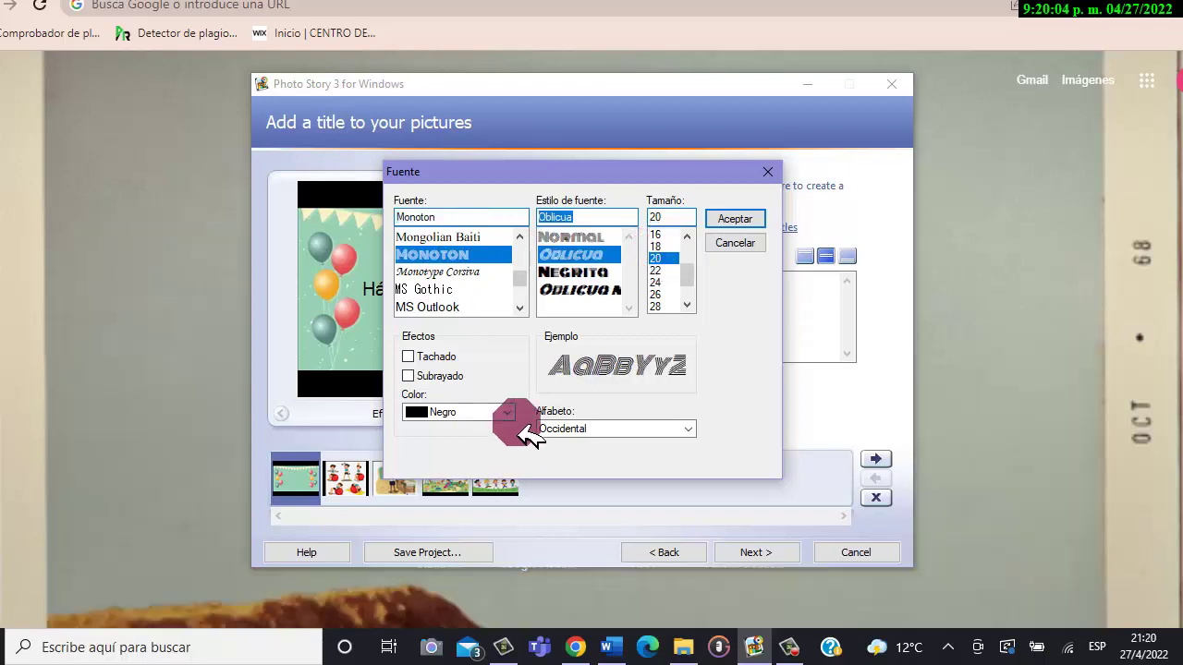
{"action": "left_click", "coordinate": [728, 222]}
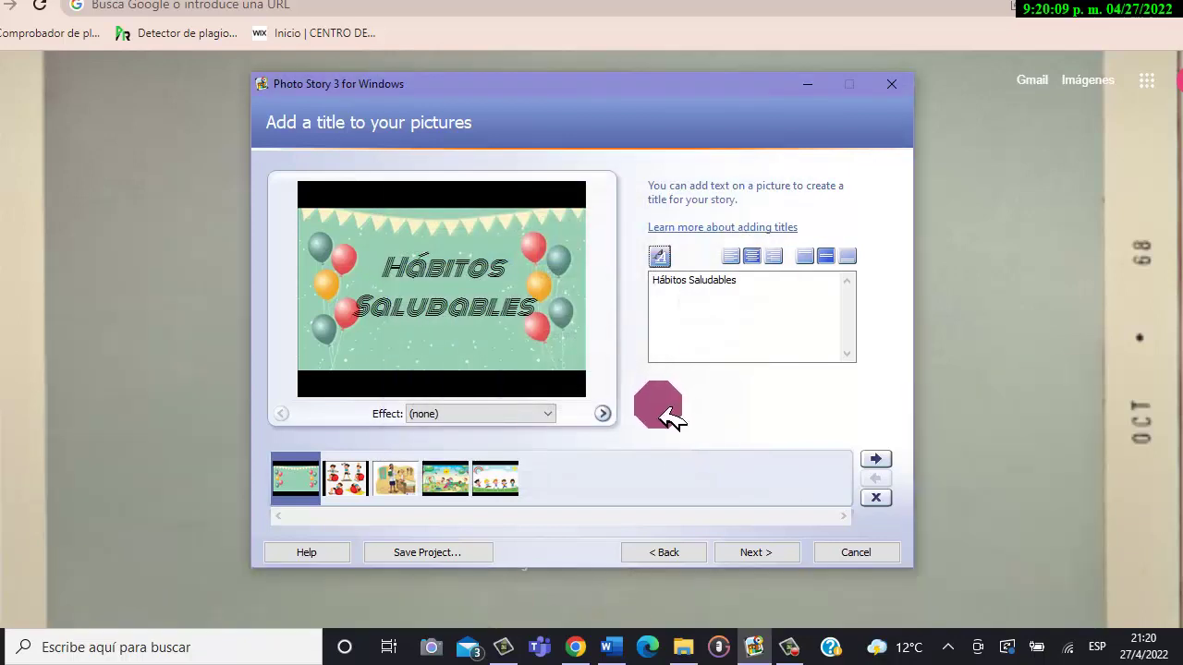
- Proceed to narration and record about 7 seconds of voice narration for the title picture
{"action": "left_click", "coordinate": [747, 555]}
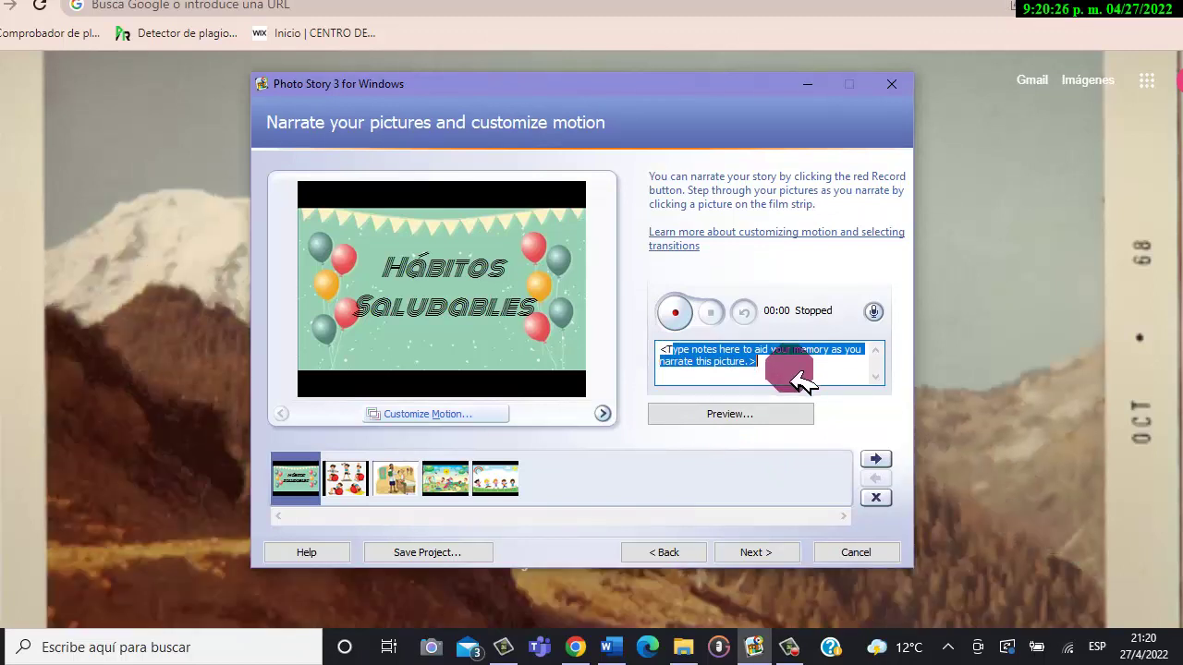
{"action": "left_click", "coordinate": [791, 372]}
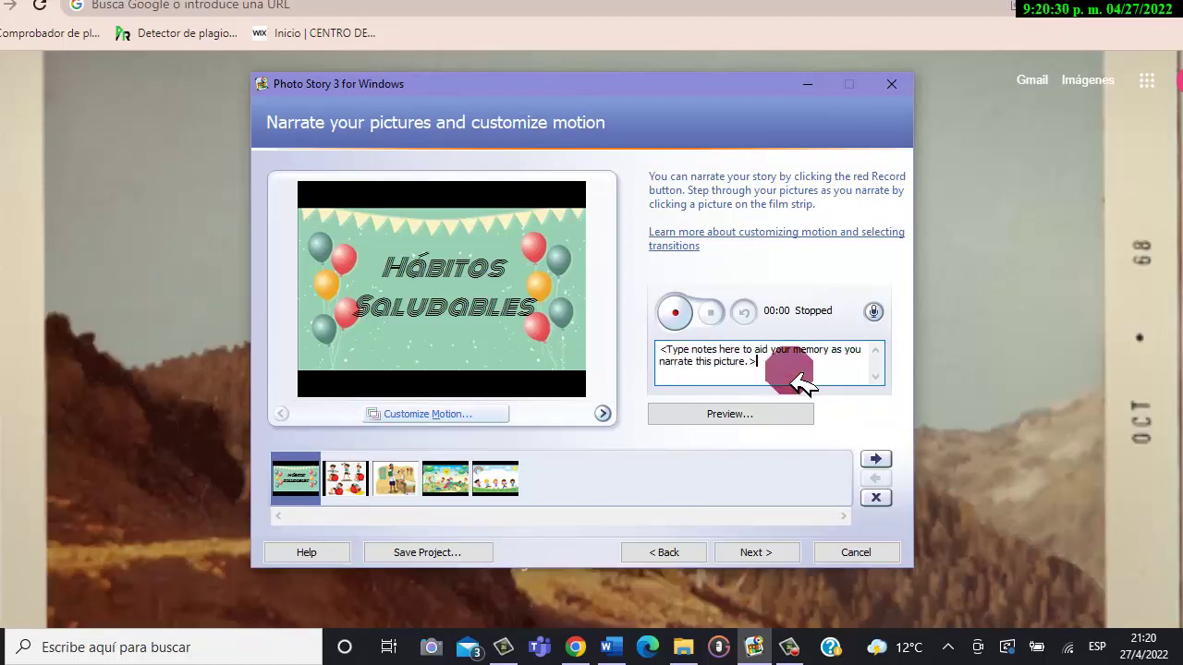
{"action": "left_click_drag", "start_coordinate": [791, 373], "coordinate": [659, 352]}
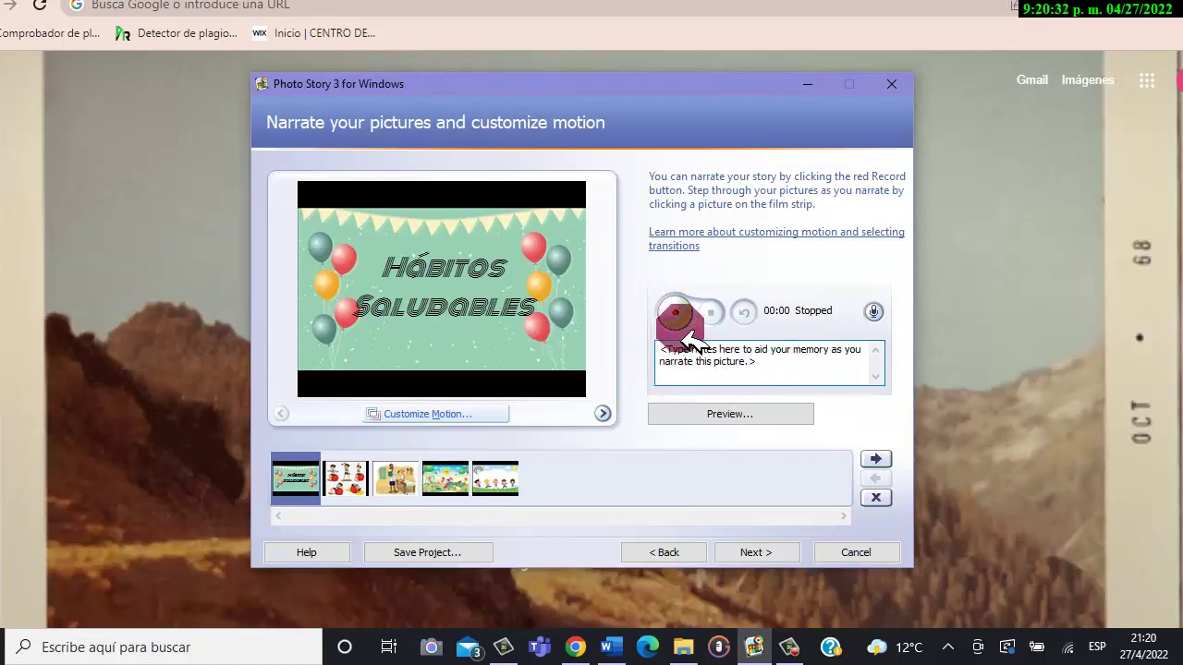
{"action": "left_click", "coordinate": [676, 312]}
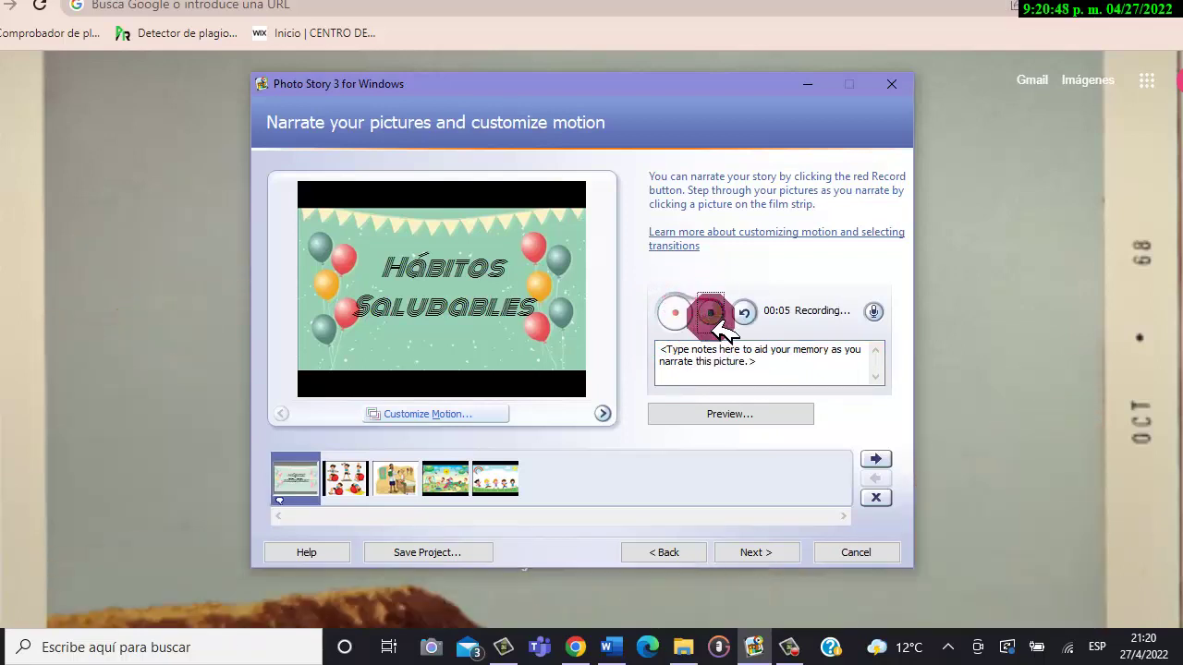
{"action": "left_click", "coordinate": [711, 314]}
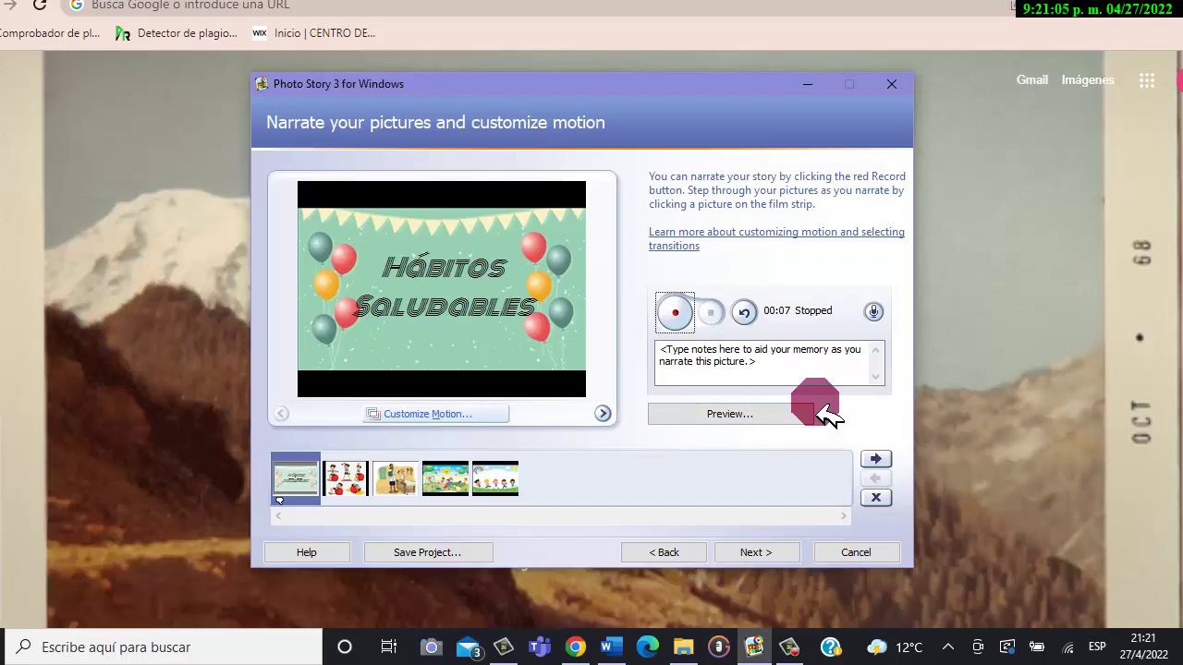
- Preview the narrated title picture, pause the playback and close the preview
{"action": "left_click", "coordinate": [756, 421]}
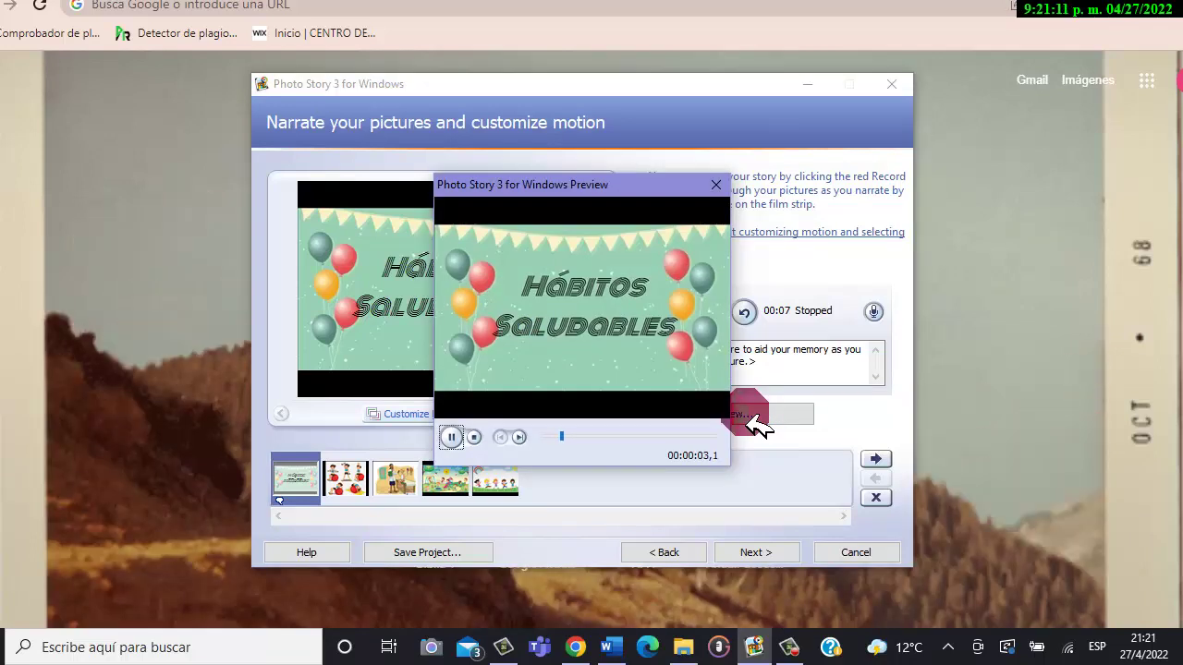
{"action": "left_click", "coordinate": [452, 437]}
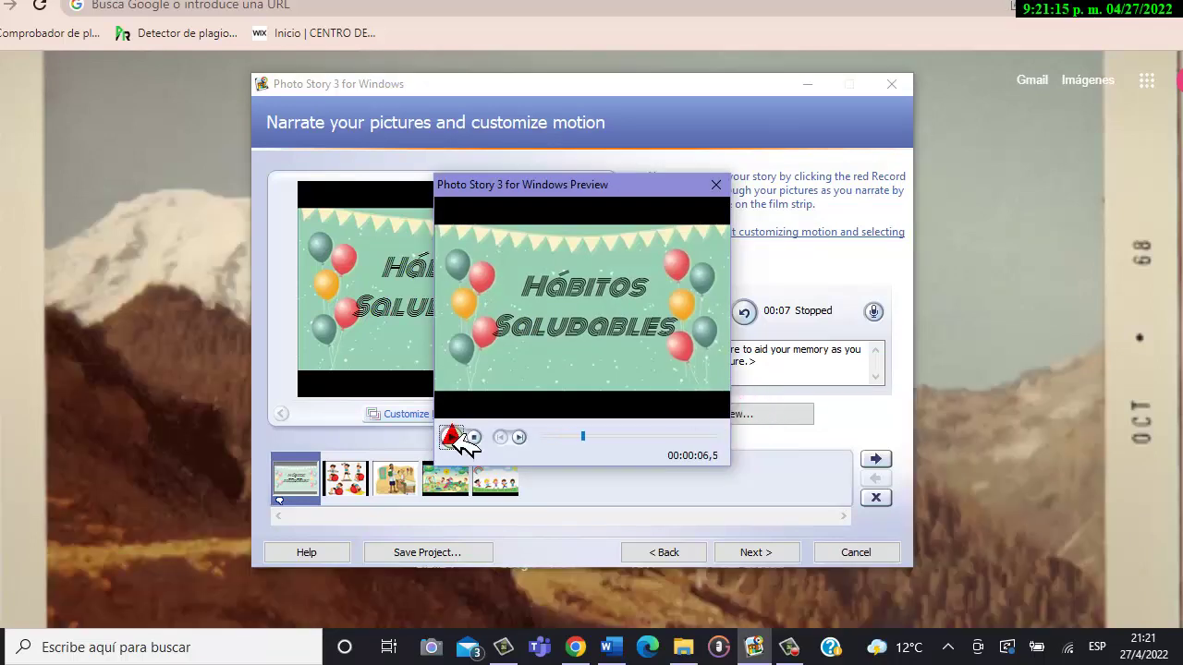
{"action": "left_click", "coordinate": [715, 185]}
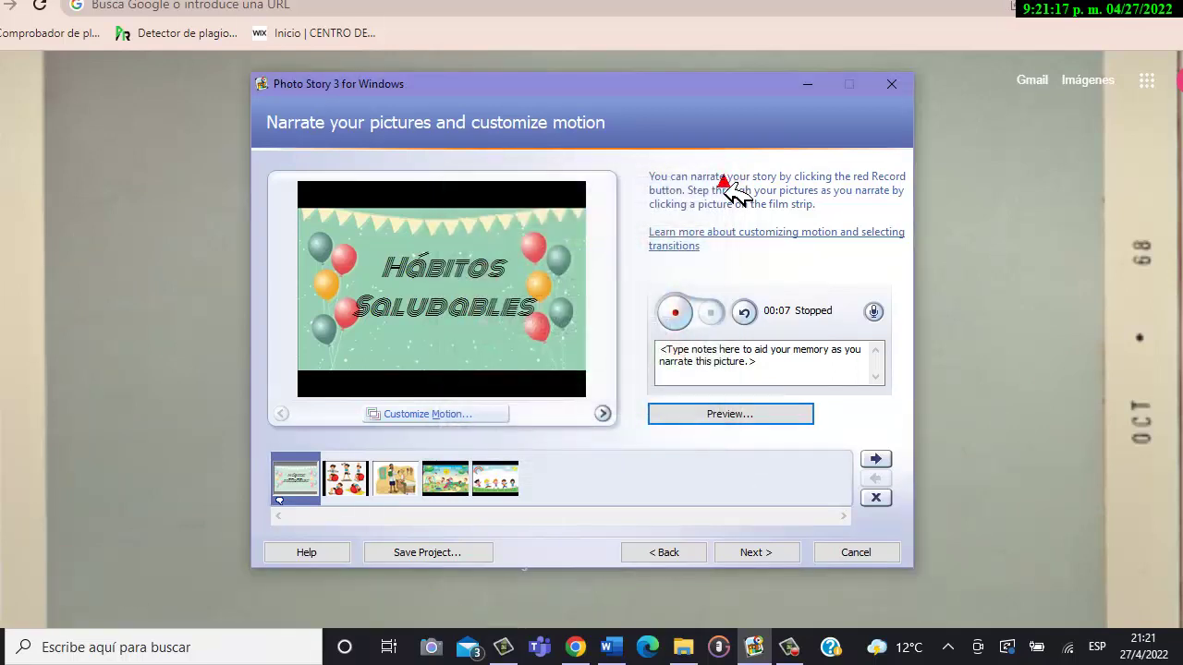
- Add the "Música De Fondo Para Videos De Niños" MP3 from Descargas as background music starting at the first picture
{"action": "left_click", "coordinate": [753, 555]}
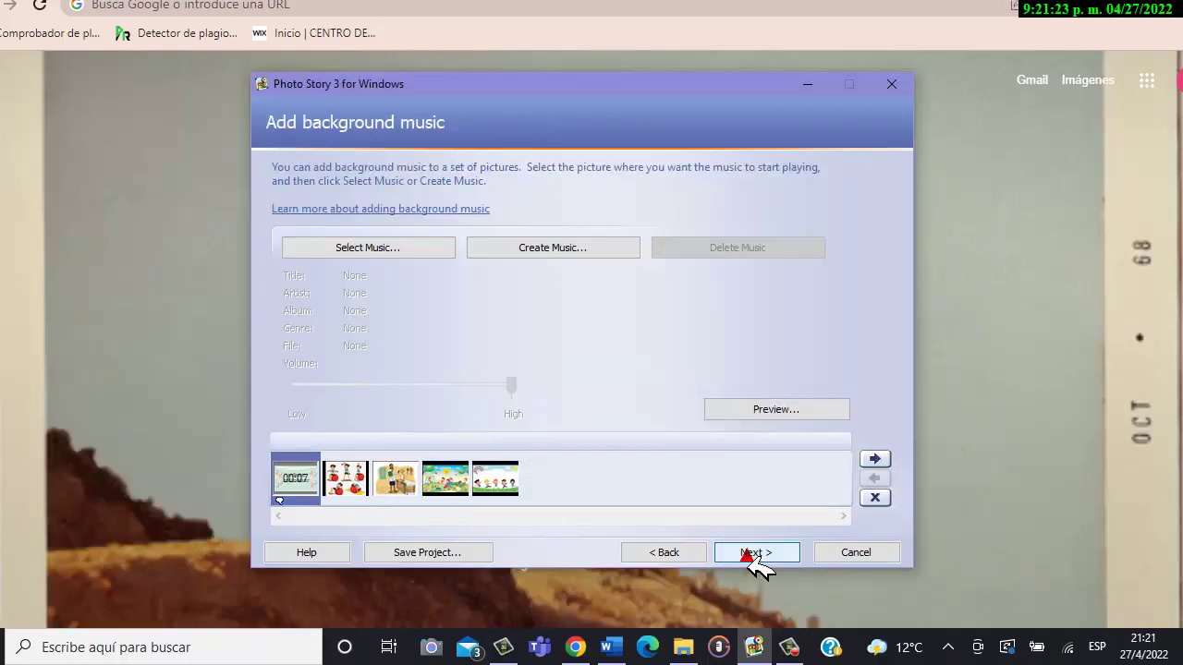
{"action": "left_click", "coordinate": [400, 333]}
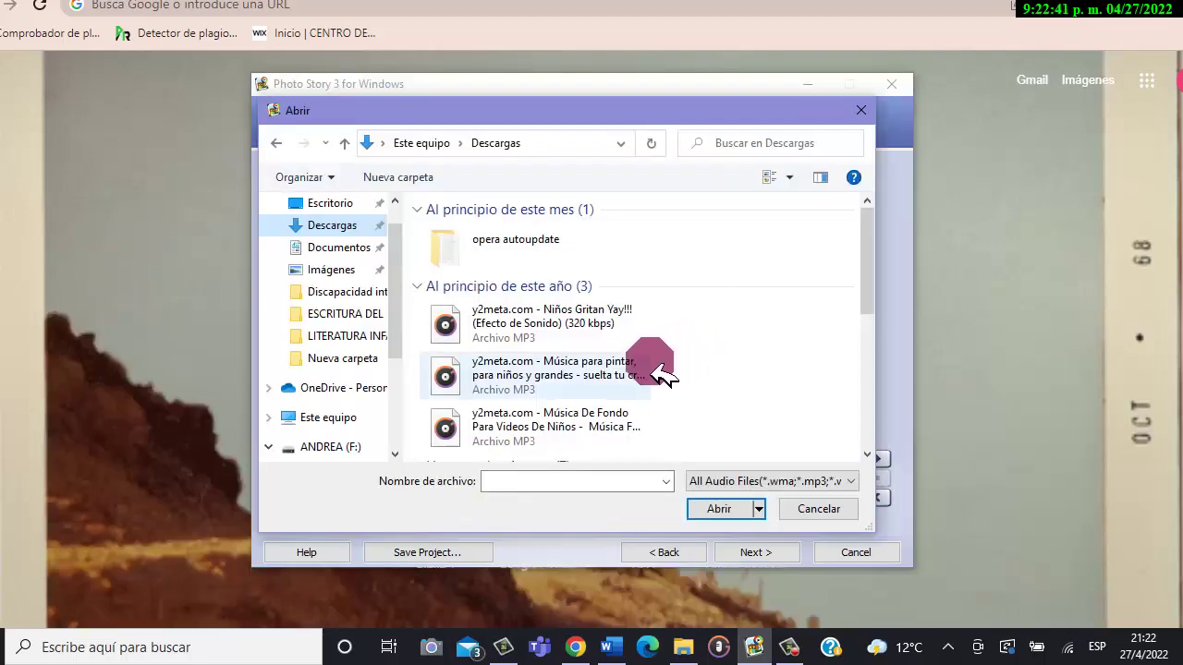
{"action": "left_click", "coordinate": [558, 425]}
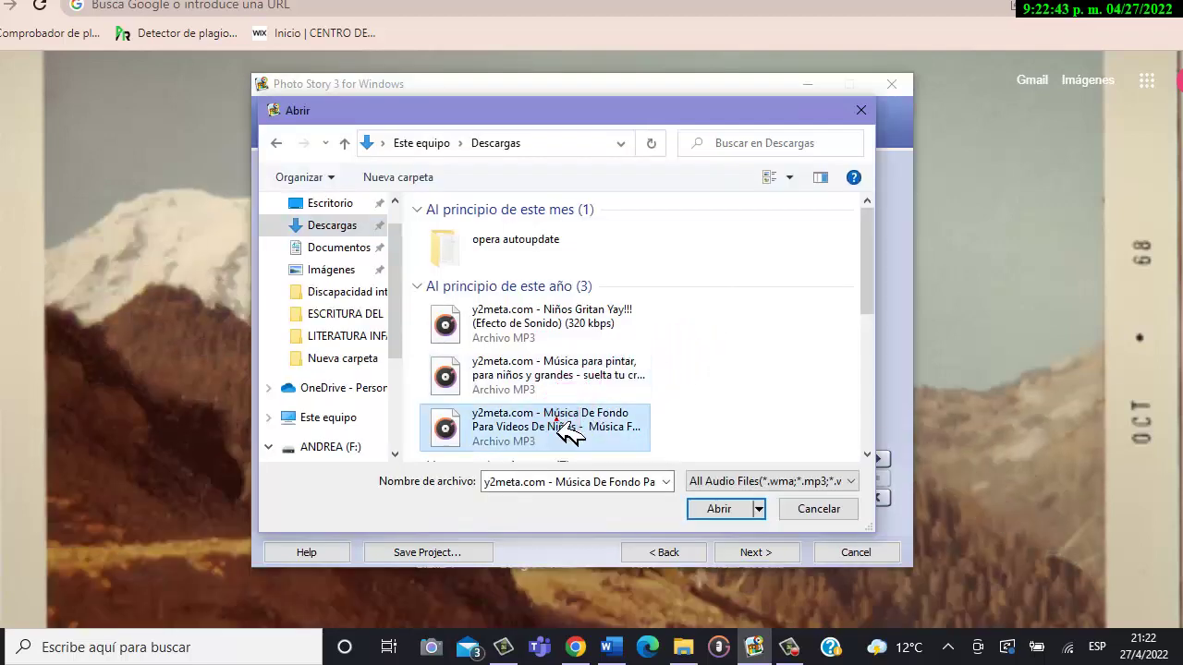
{"action": "left_click", "coordinate": [704, 515]}
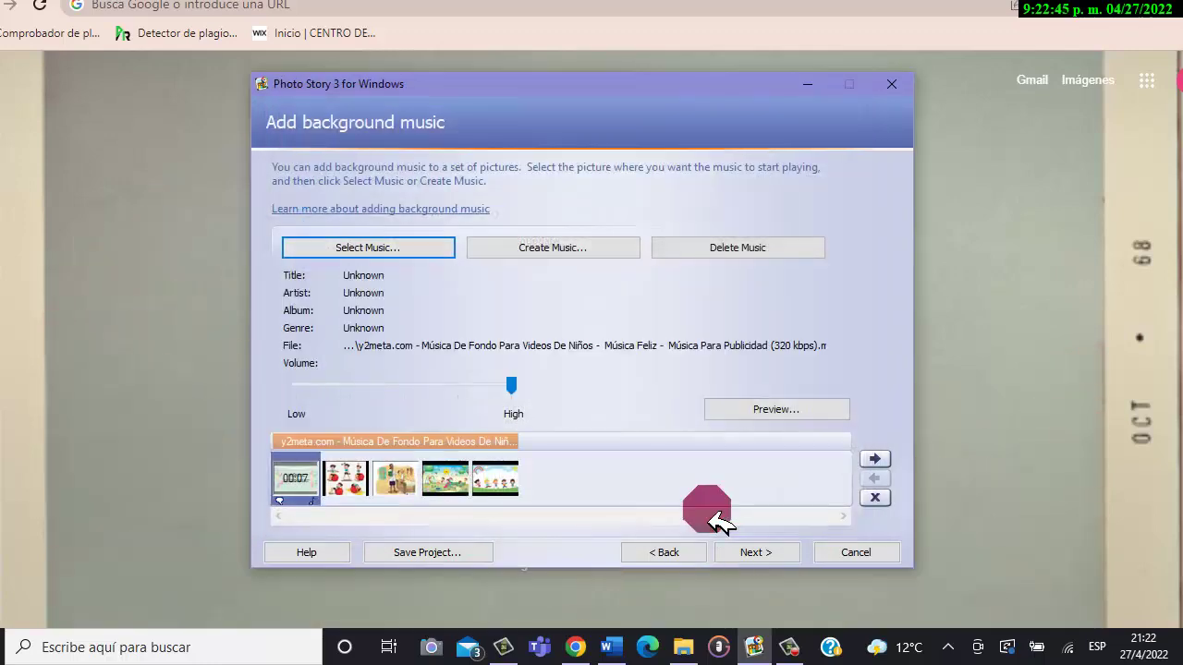
- Lower the background music volume to near Low and preview the story with it
{"action": "left_click", "coordinate": [351, 445]}
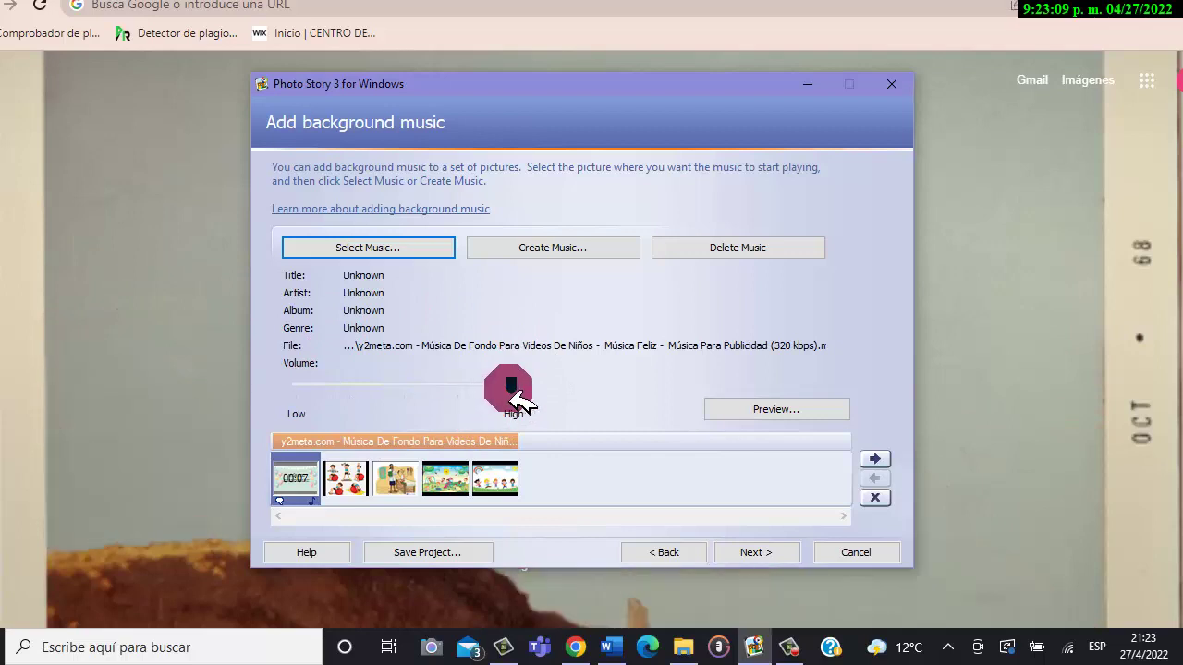
{"action": "left_click_drag", "start_coordinate": [518, 401], "coordinate": [312, 388]}
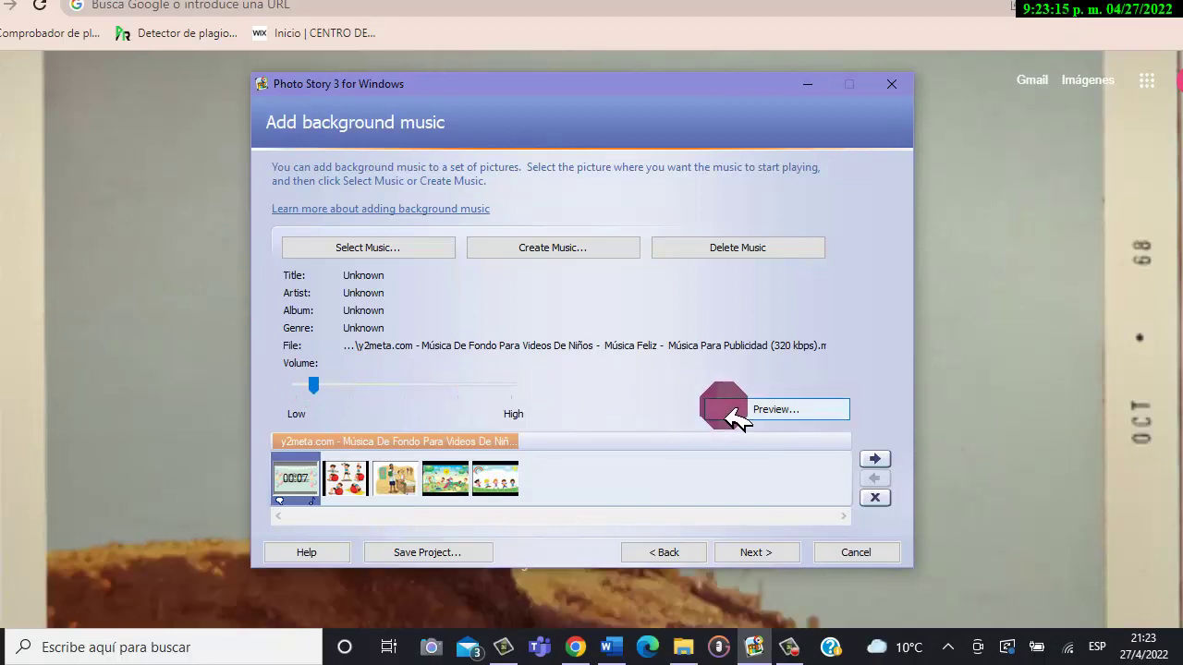
{"action": "left_click", "coordinate": [778, 416]}
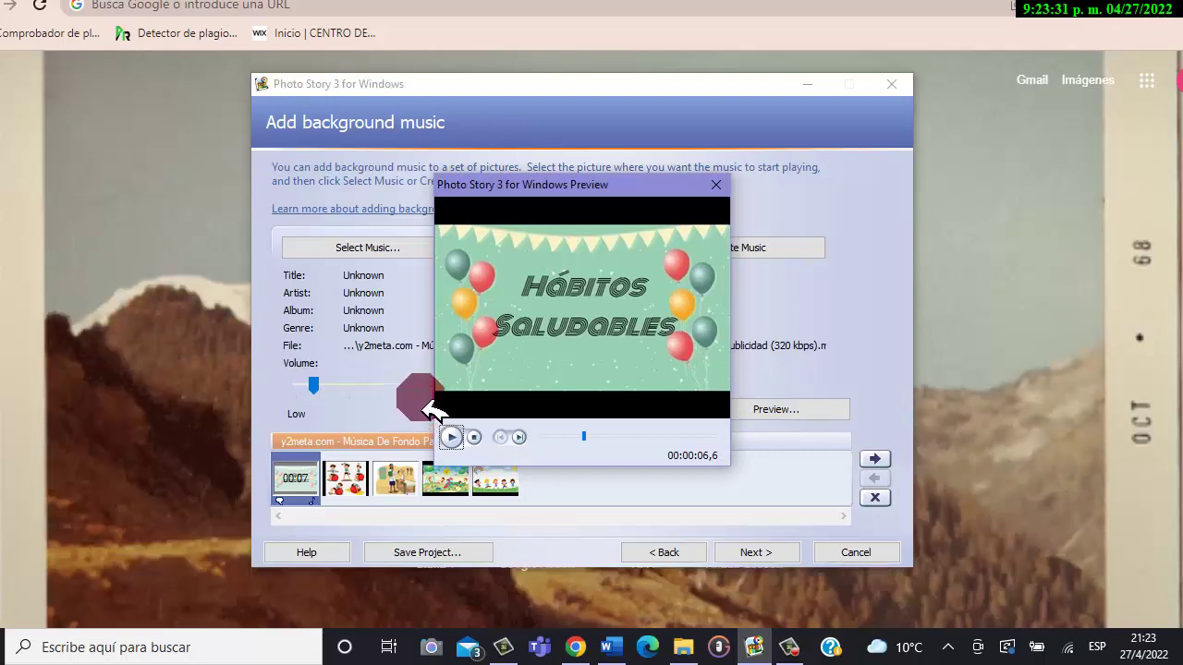
{"action": "left_click", "coordinate": [717, 186]}
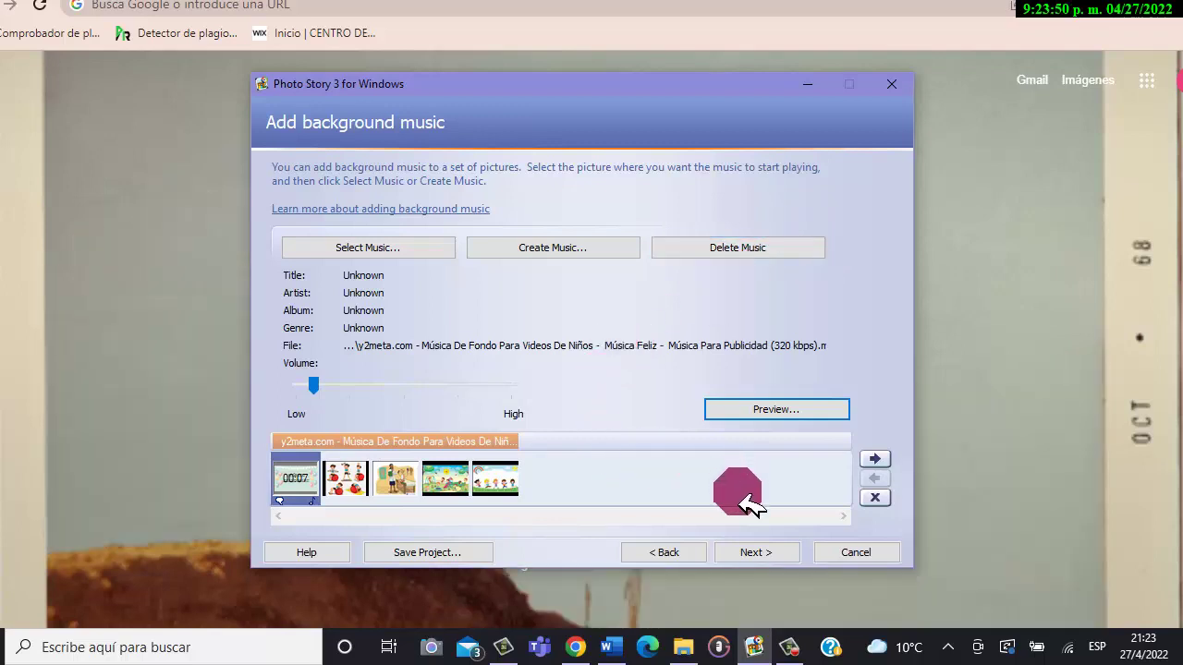
- Proceed to saving the story and set its output file to PhotoStory1.wmv in the Descargas folder
{"action": "left_click", "coordinate": [755, 554]}
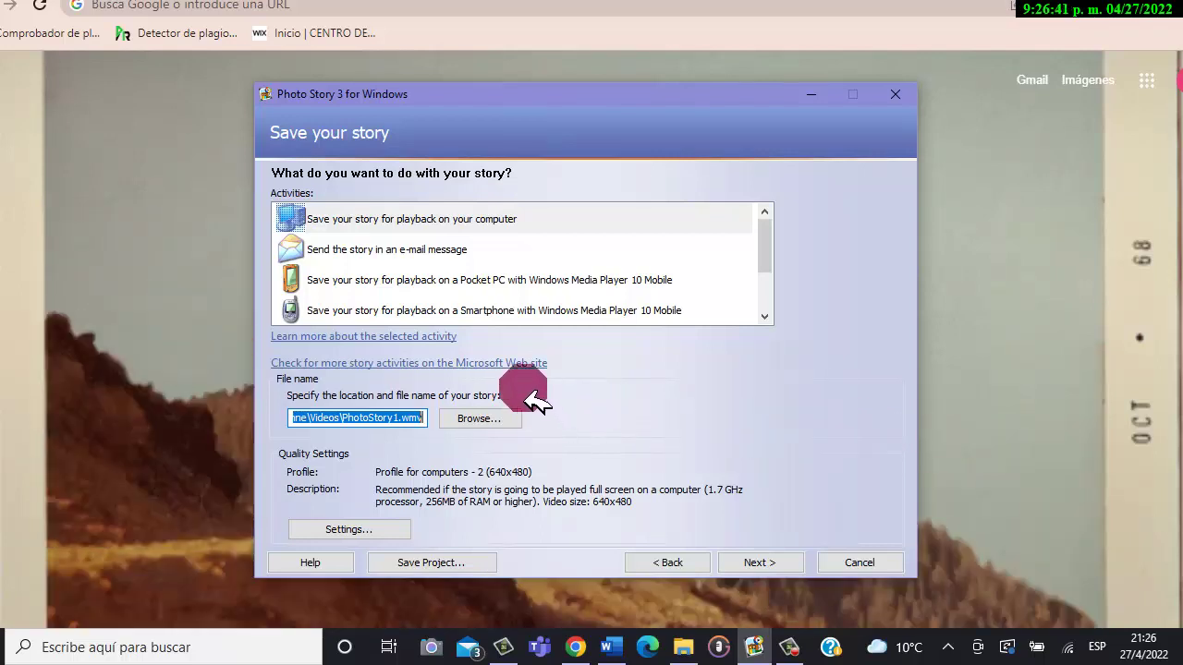
{"action": "left_click", "coordinate": [478, 418]}
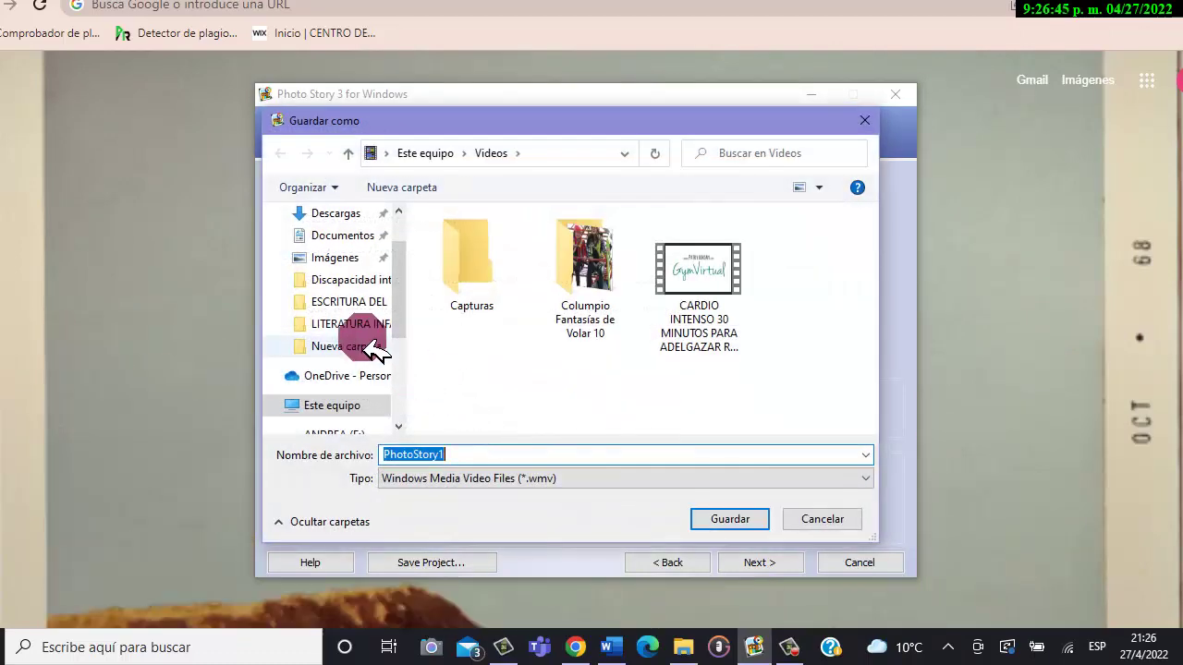
{"action": "scroll", "coordinate": [323, 287], "scroll_direction": "up", "scroll_amount": 1}
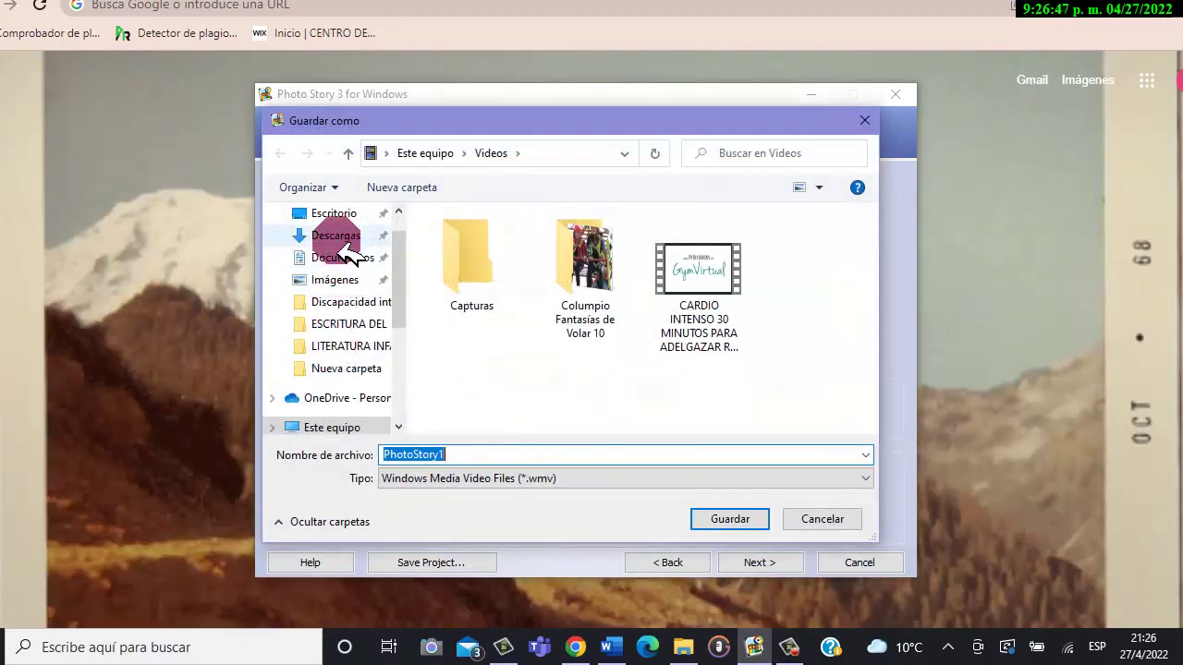
{"action": "left_click", "coordinate": [336, 237]}
{"action": "left_click", "coordinate": [592, 351]}
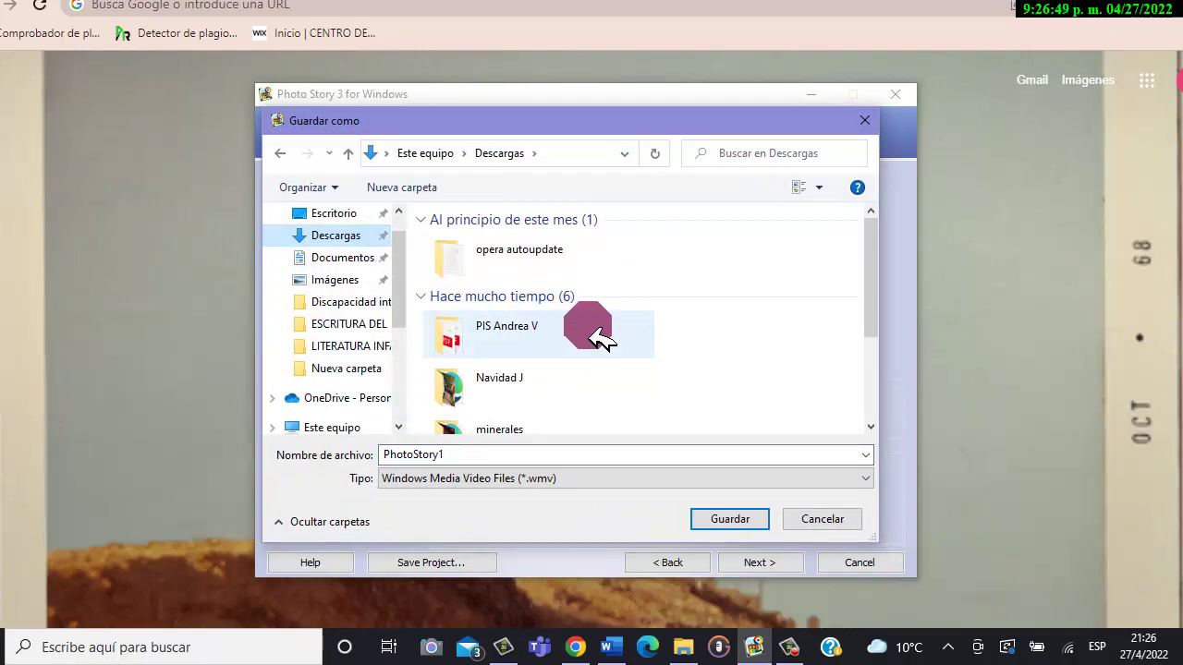
{"action": "left_click", "coordinate": [319, 234]}
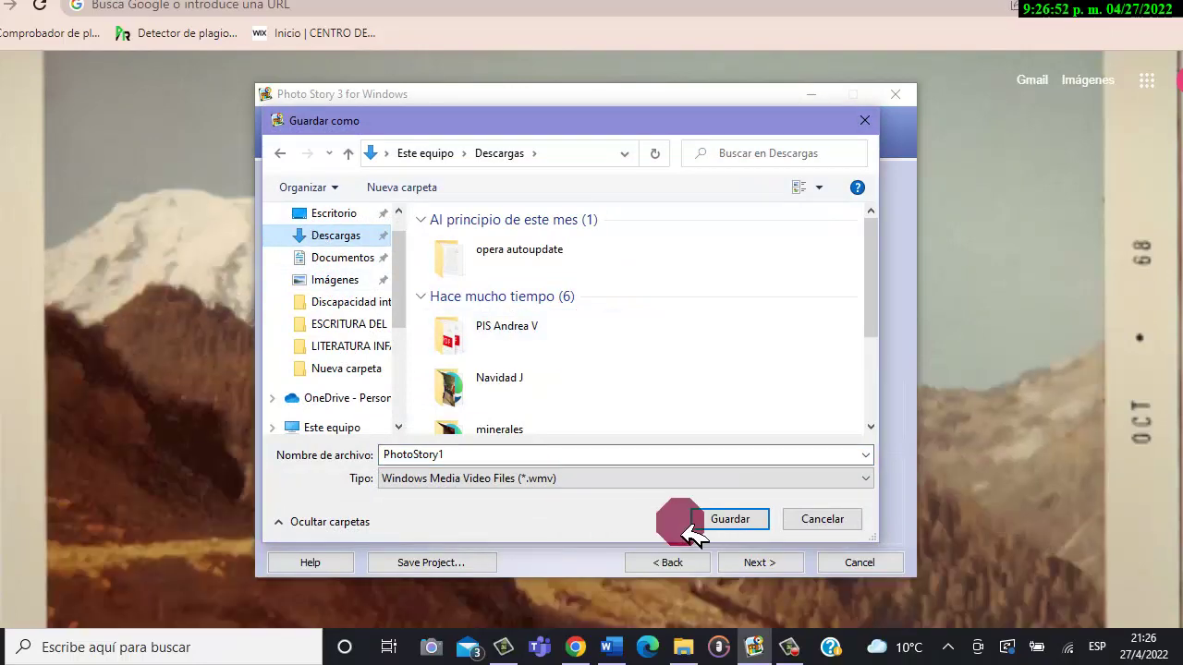
{"action": "left_click", "coordinate": [713, 525]}
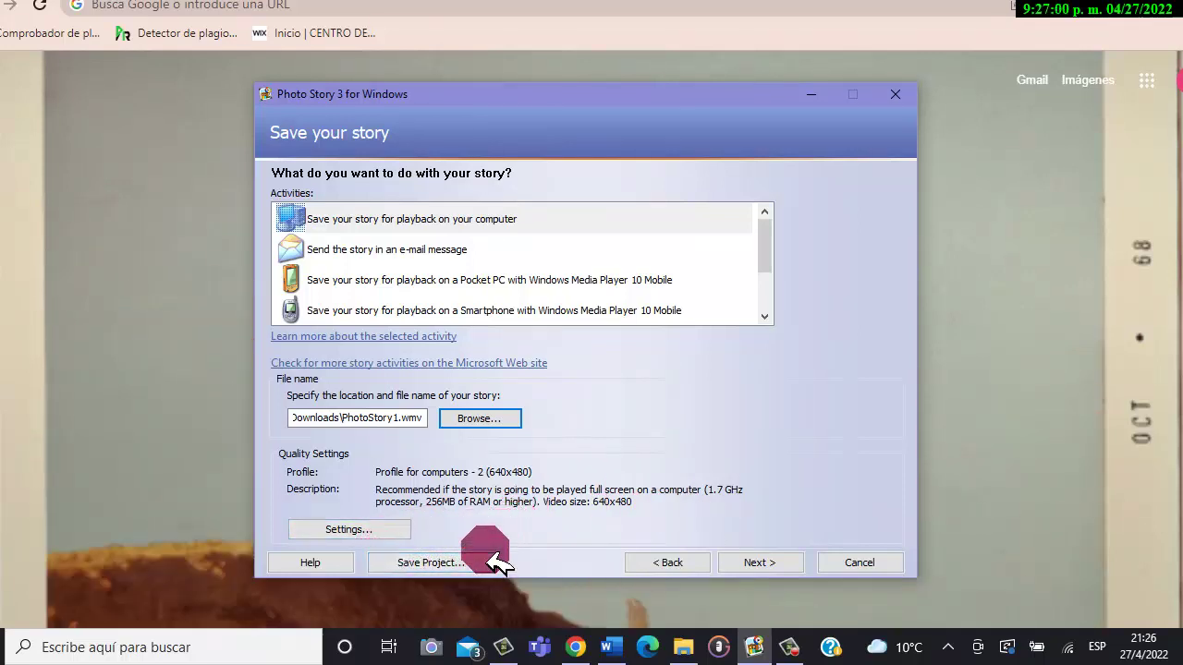
- Save the project as the Photo Story 3 project file PhotoStory1 in the Descargas folder
{"action": "left_click", "coordinate": [430, 563]}
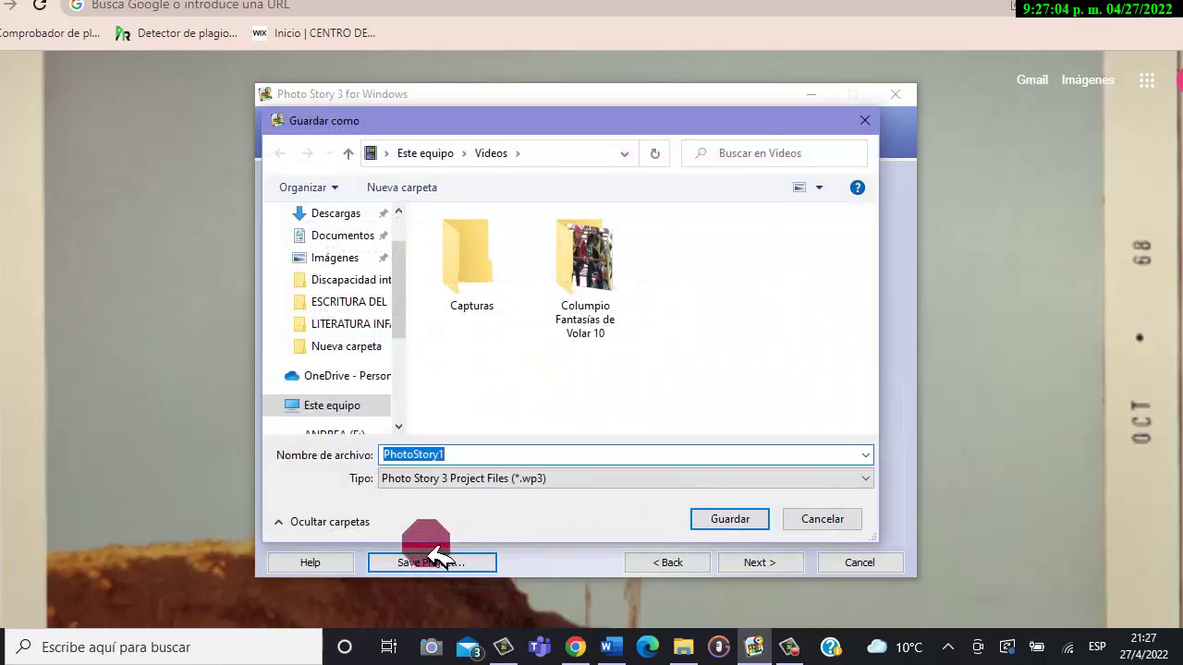
{"action": "left_click", "coordinate": [315, 212]}
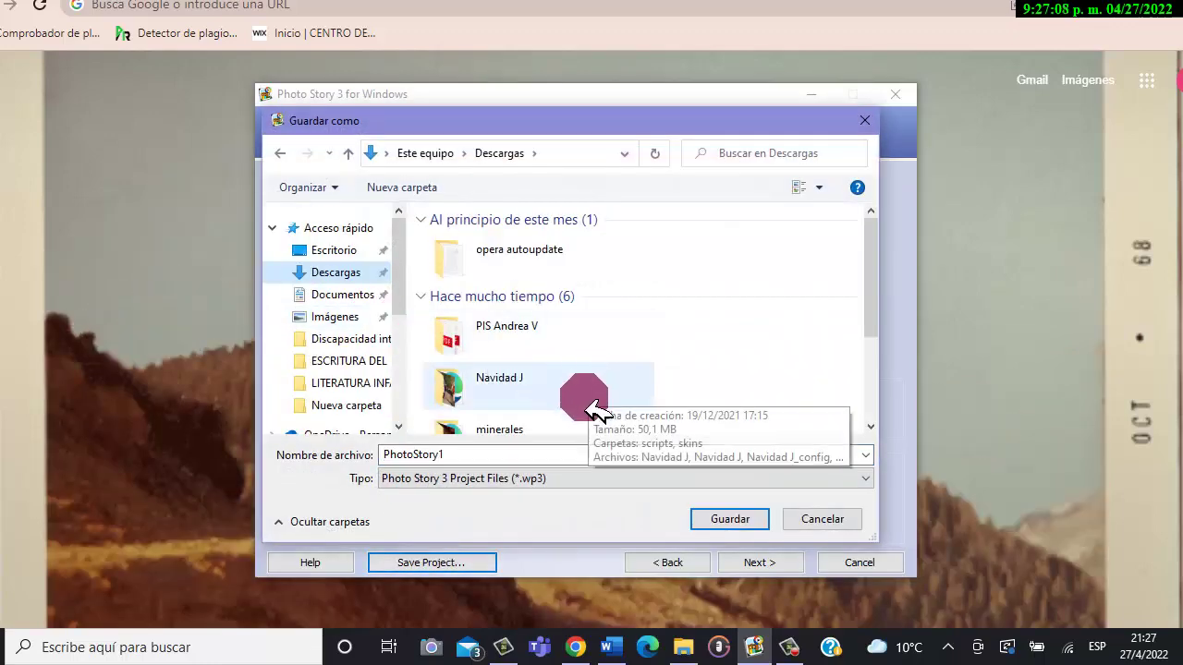
{"action": "left_click", "coordinate": [702, 529]}
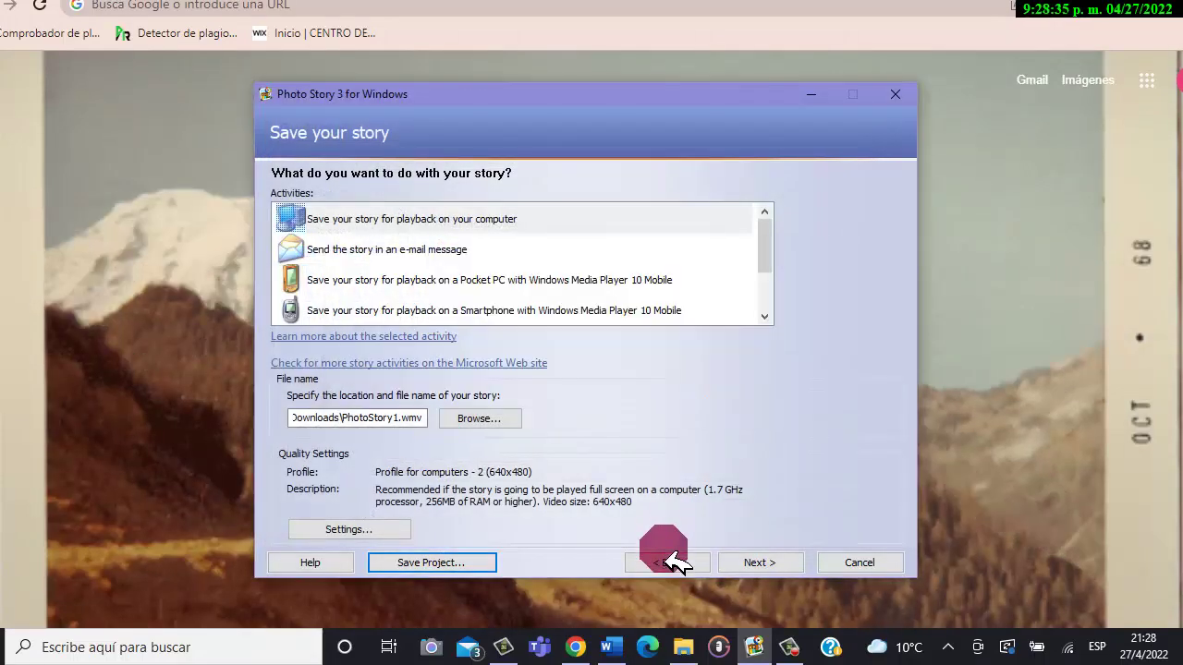
- Return to the stage for importing and arranging the pictures
{"action": "left_click", "coordinate": [669, 562]}
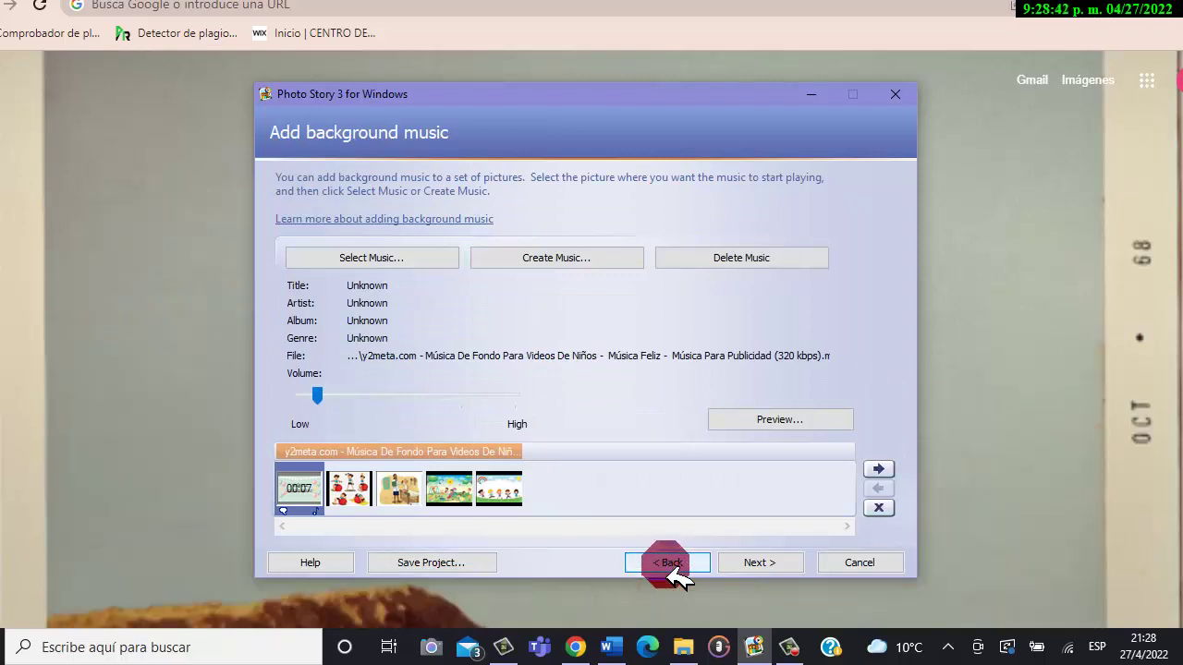
{"action": "left_click", "coordinate": [670, 565]}
{"action": "left_click", "coordinate": [669, 563]}
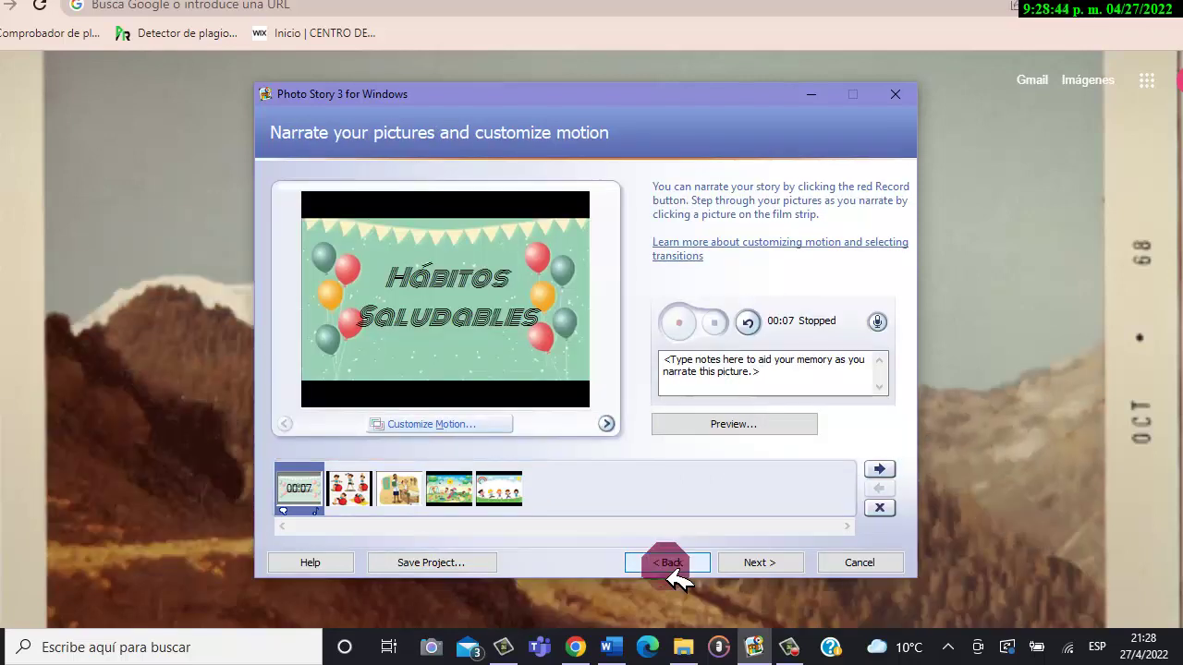
{"action": "left_click", "coordinate": [669, 564]}
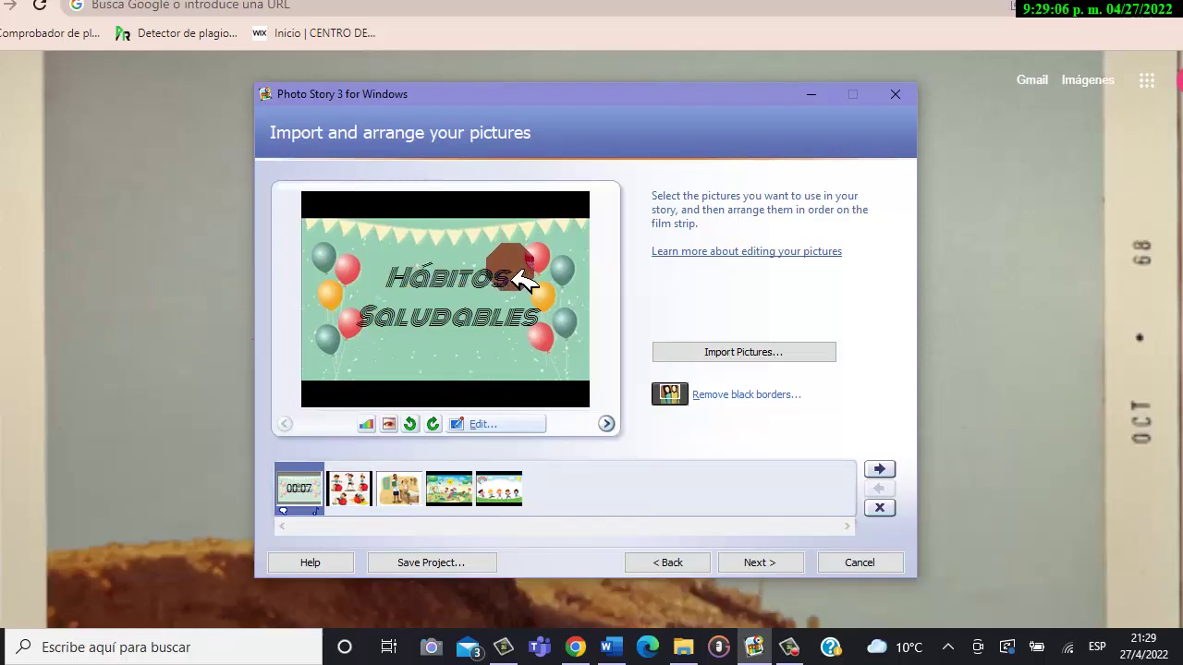
- Remove the black borders, cropping the title picture to about 444 x 333 pixels and accepting the automatic crop for all remaining pictures
{"action": "left_click", "coordinate": [682, 405]}
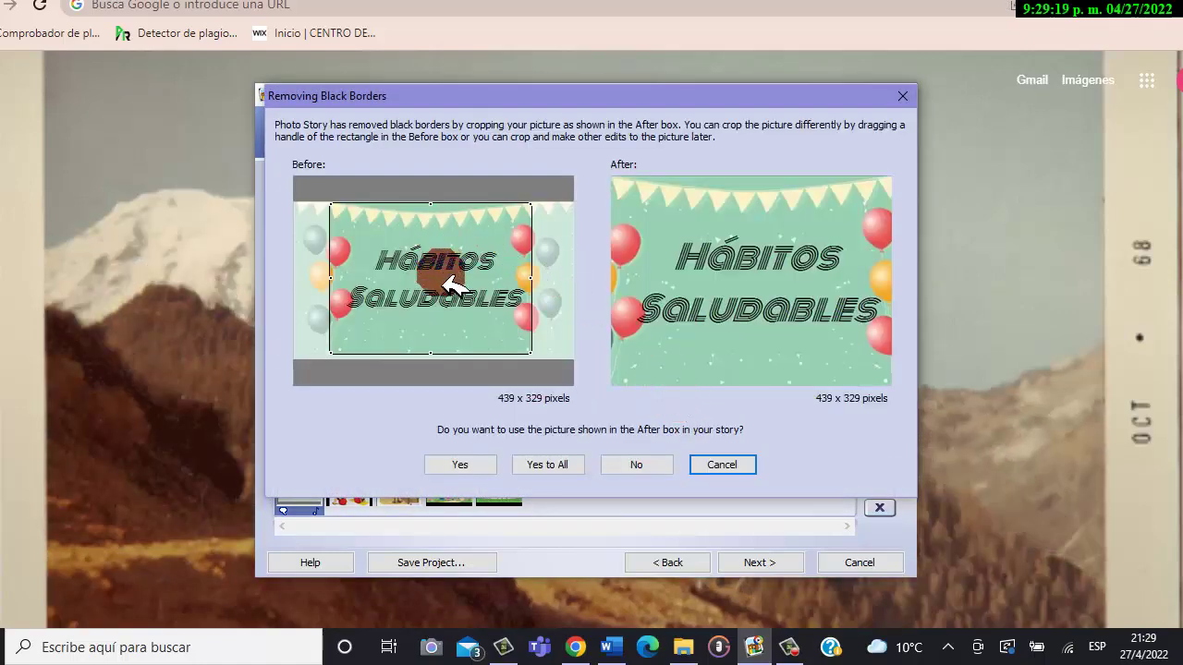
{"action": "left_click_drag", "start_coordinate": [449, 277], "coordinate": [454, 283]}
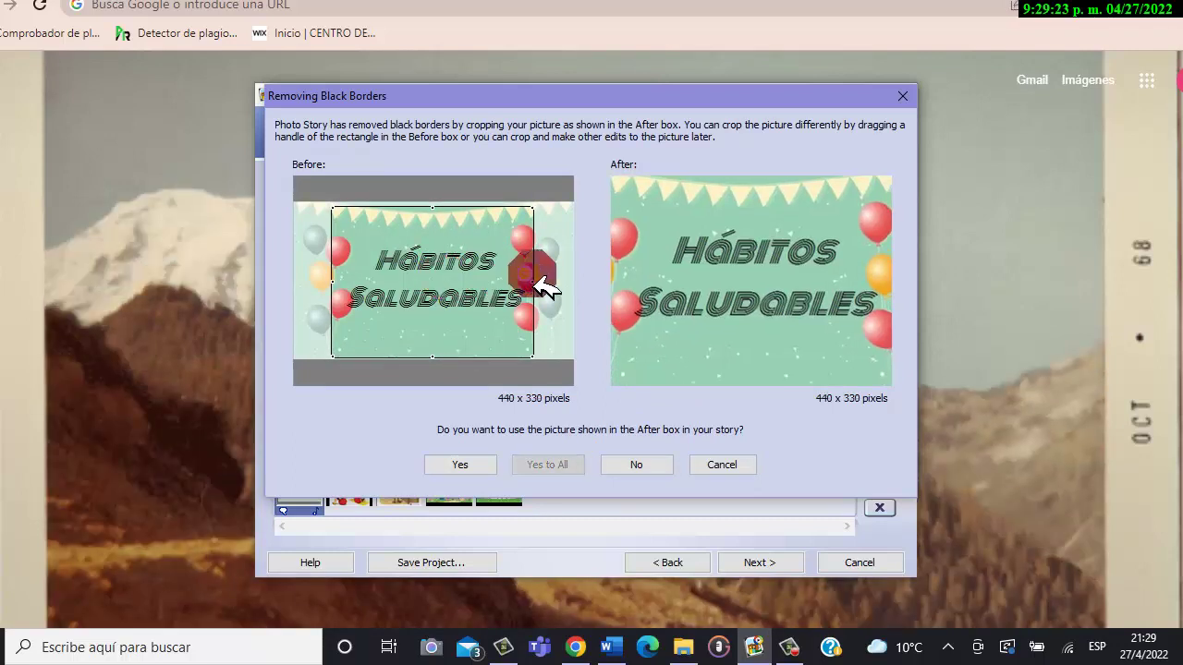
{"action": "left_click_drag", "start_coordinate": [545, 287], "coordinate": [538, 277]}
{"action": "left_click", "coordinate": [459, 467]}
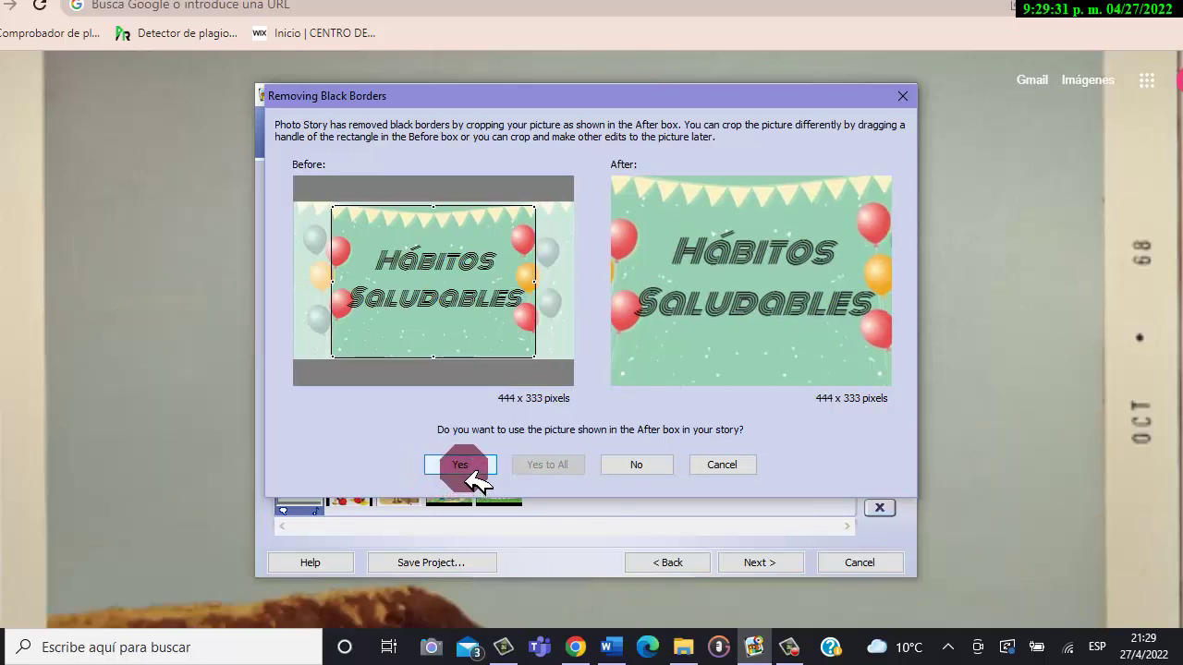
{"action": "left_click", "coordinate": [811, 209]}
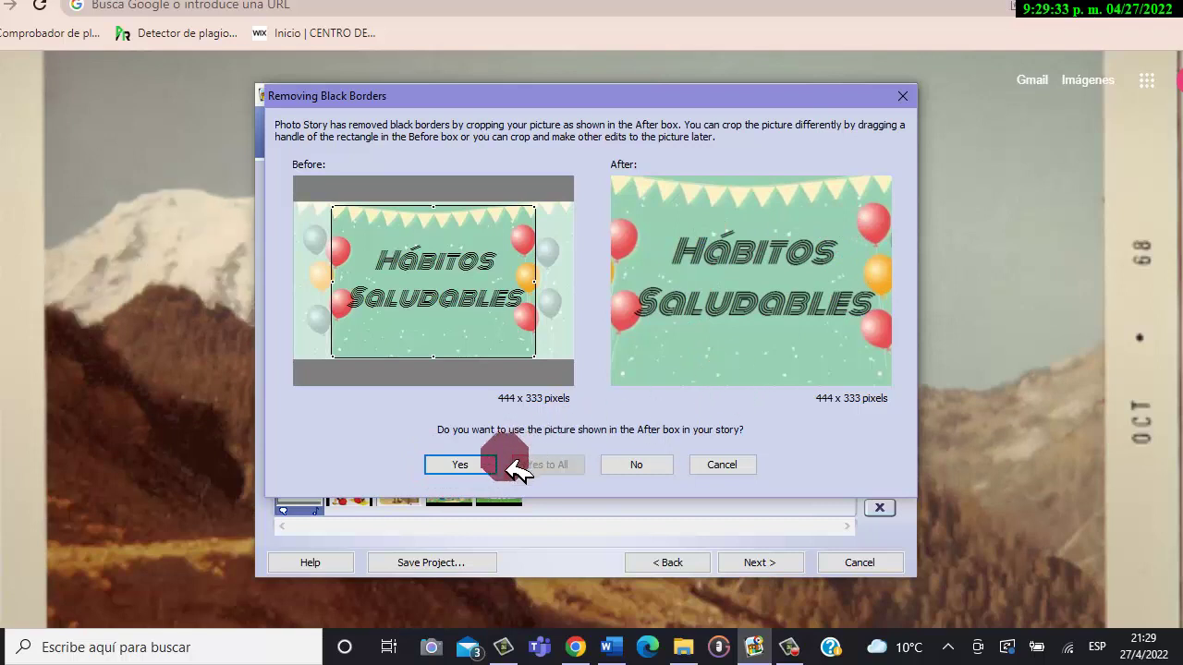
{"action": "left_click", "coordinate": [478, 464]}
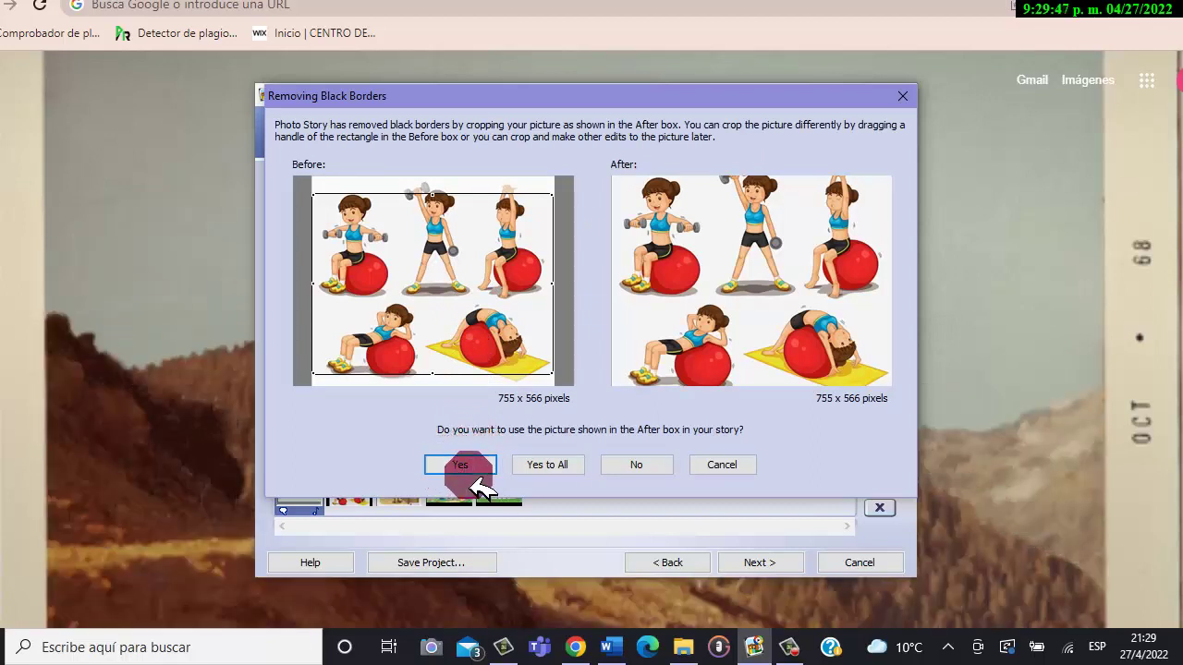
{"action": "left_click", "coordinate": [546, 479]}
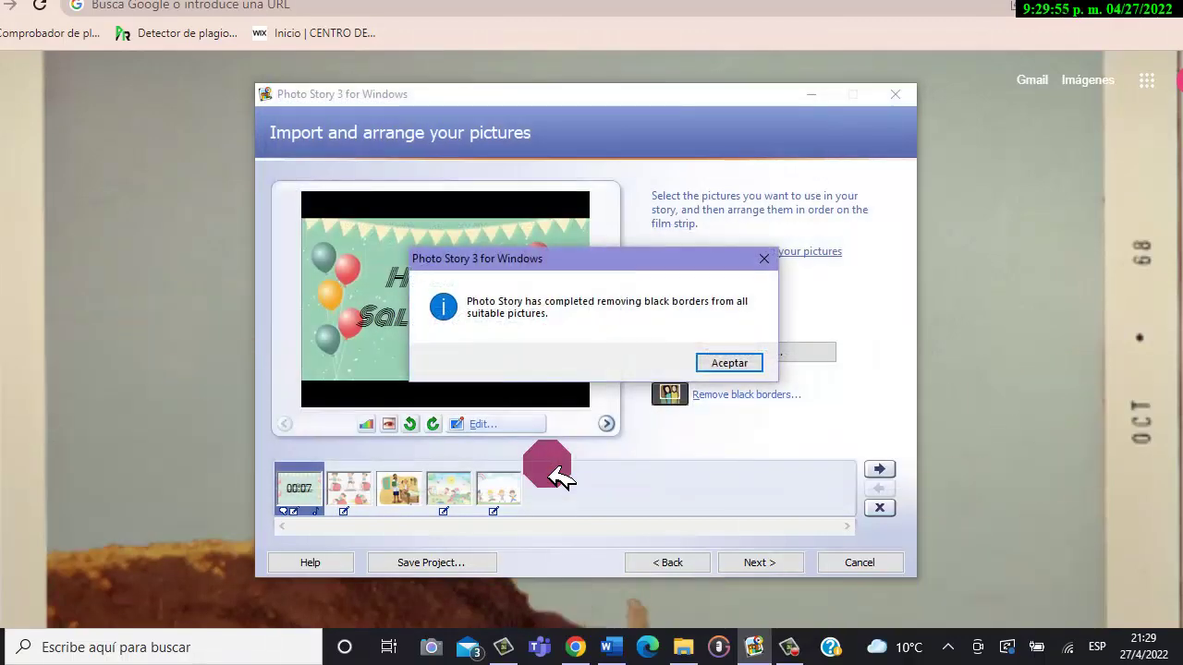
{"action": "left_click", "coordinate": [729, 364]}
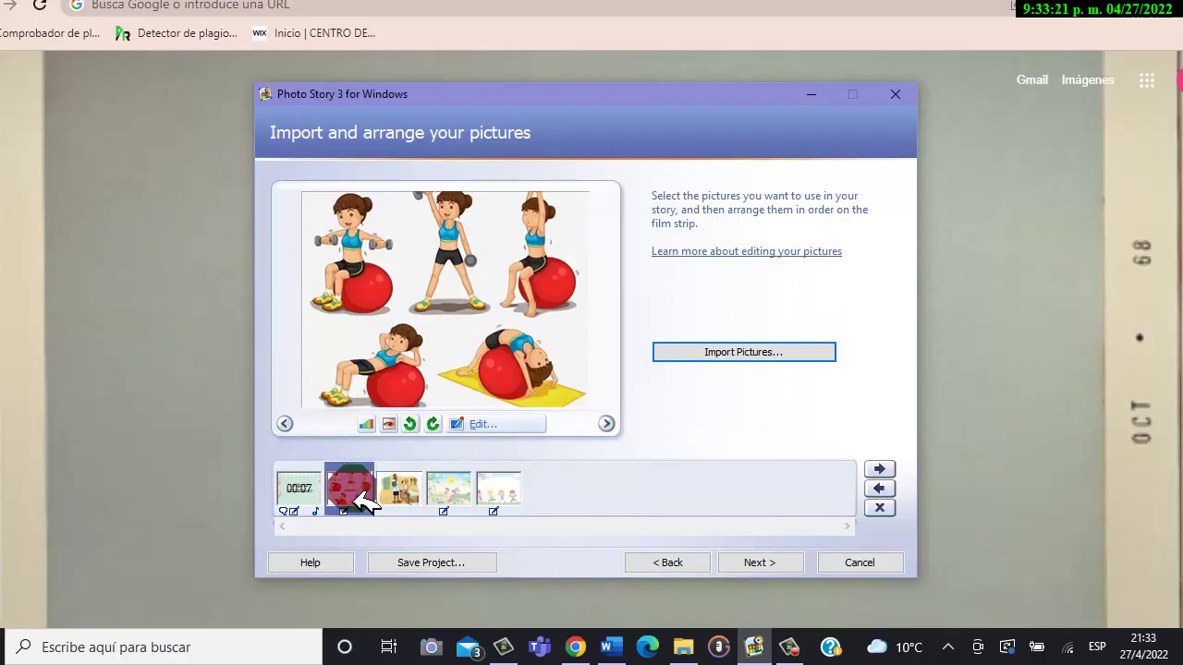
- Customize the second picture's motion so it ends on the girl arched over the ball, cropped to about 303 x 227 pixels
{"action": "mouse_move", "coordinate": [365, 504]}
{"action": "left_mouse_down"}
{"action": "mouse_move", "coordinate": [440, 520]}
{"action": "mouse_move", "coordinate": [739, 535]}
{"action": "left_mouse_up"}
{"action": "left_click", "coordinate": [758, 564]}
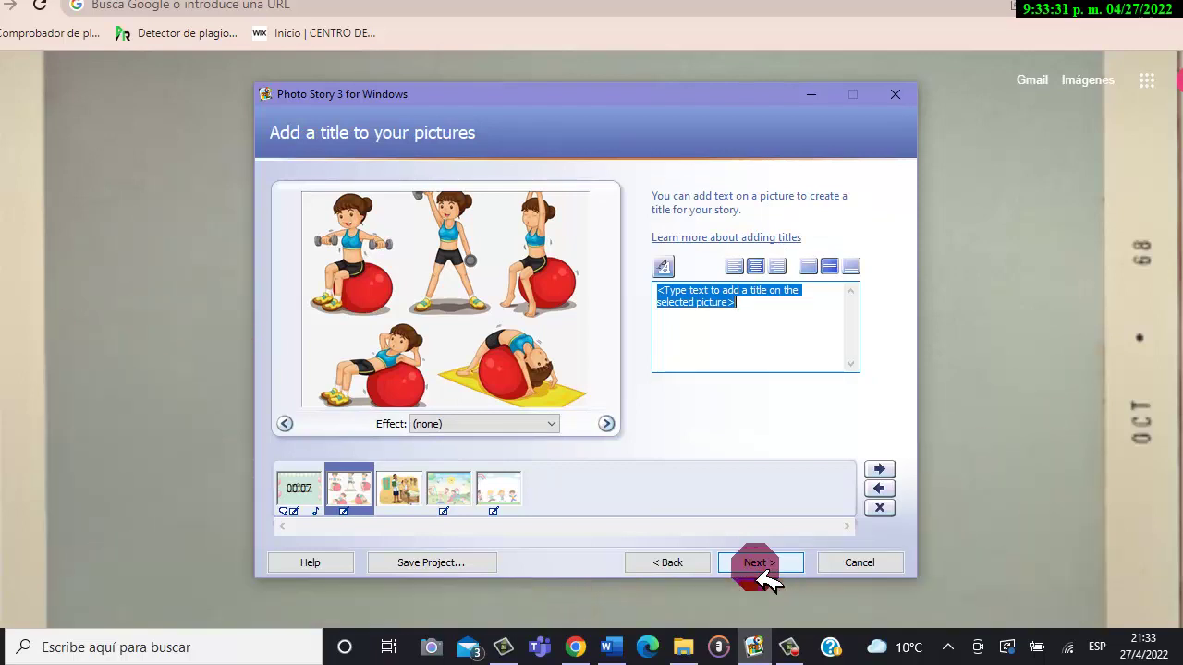
{"action": "left_click", "coordinate": [759, 564]}
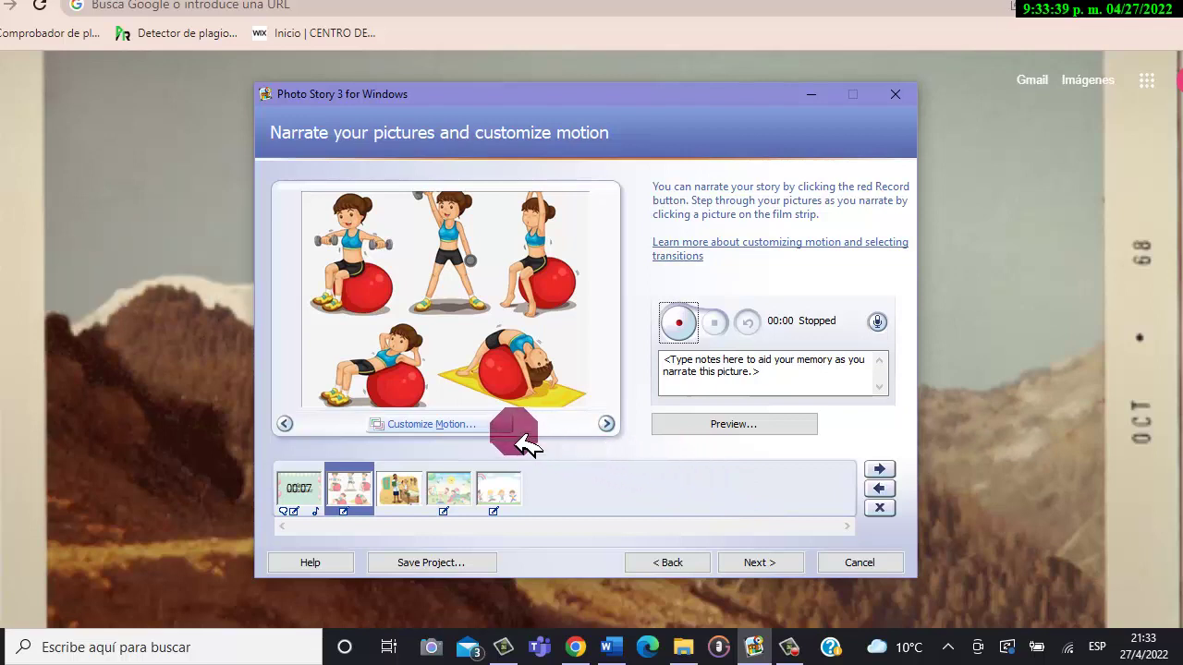
{"action": "left_click", "coordinate": [431, 425]}
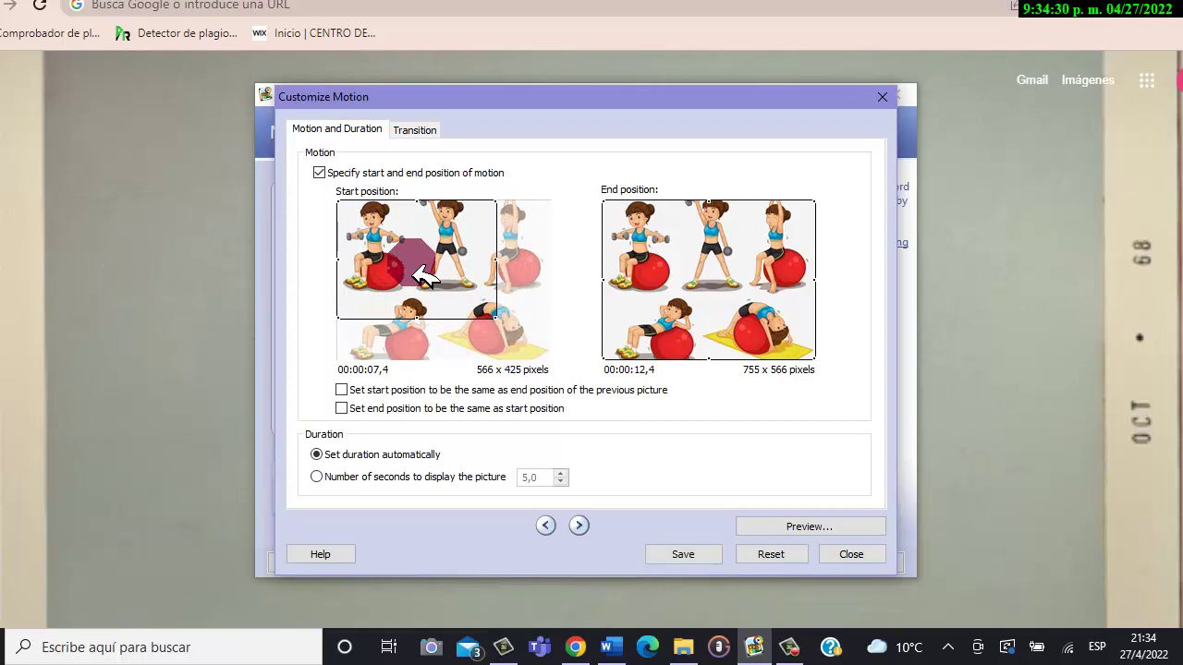
{"action": "left_click", "coordinate": [497, 319]}
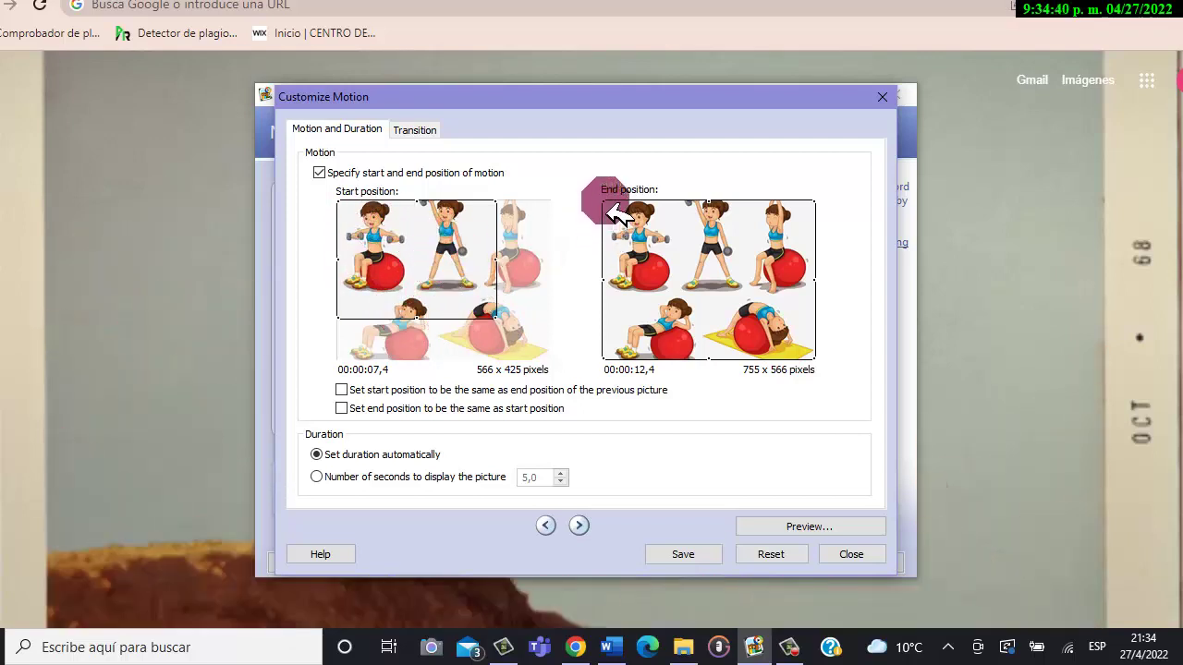
{"action": "left_click_drag", "start_coordinate": [610, 207], "coordinate": [718, 296]}
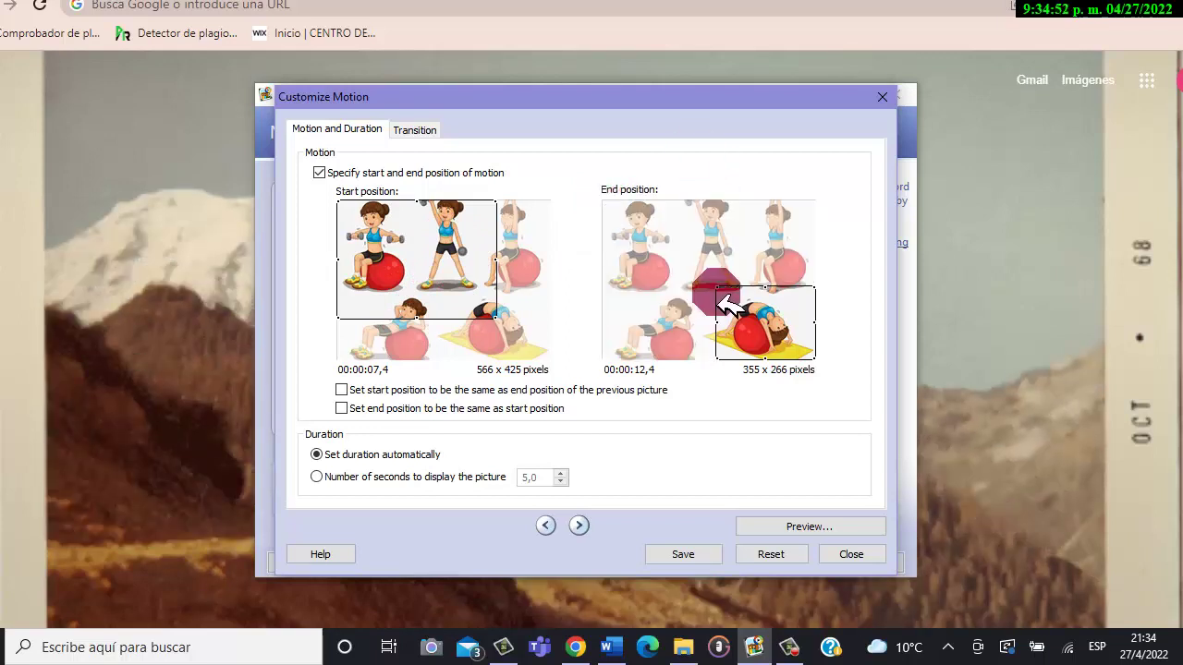
{"action": "mouse_move", "coordinate": [789, 319]}
{"action": "left_mouse_down"}
{"action": "mouse_move", "coordinate": [763, 293]}
{"action": "mouse_move", "coordinate": [771, 309]}
{"action": "left_mouse_up"}
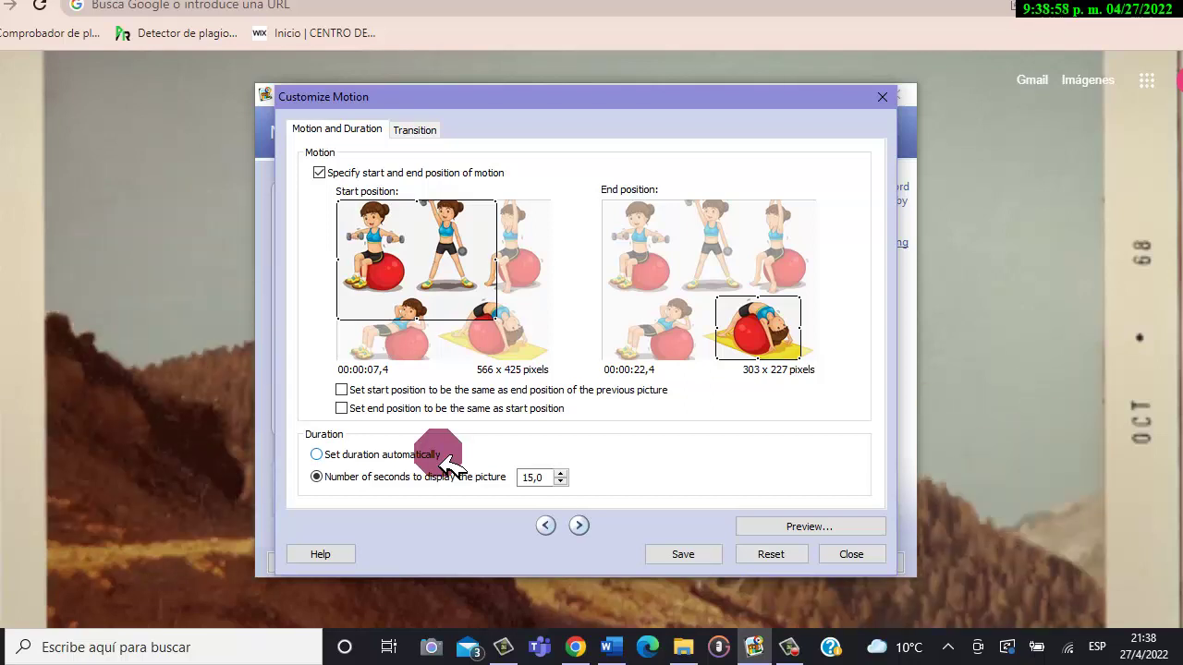
- Switch the exercise picture's display time between automatic and 15 seconds, finishing on automatic duration
{"action": "left_click", "coordinate": [368, 455]}
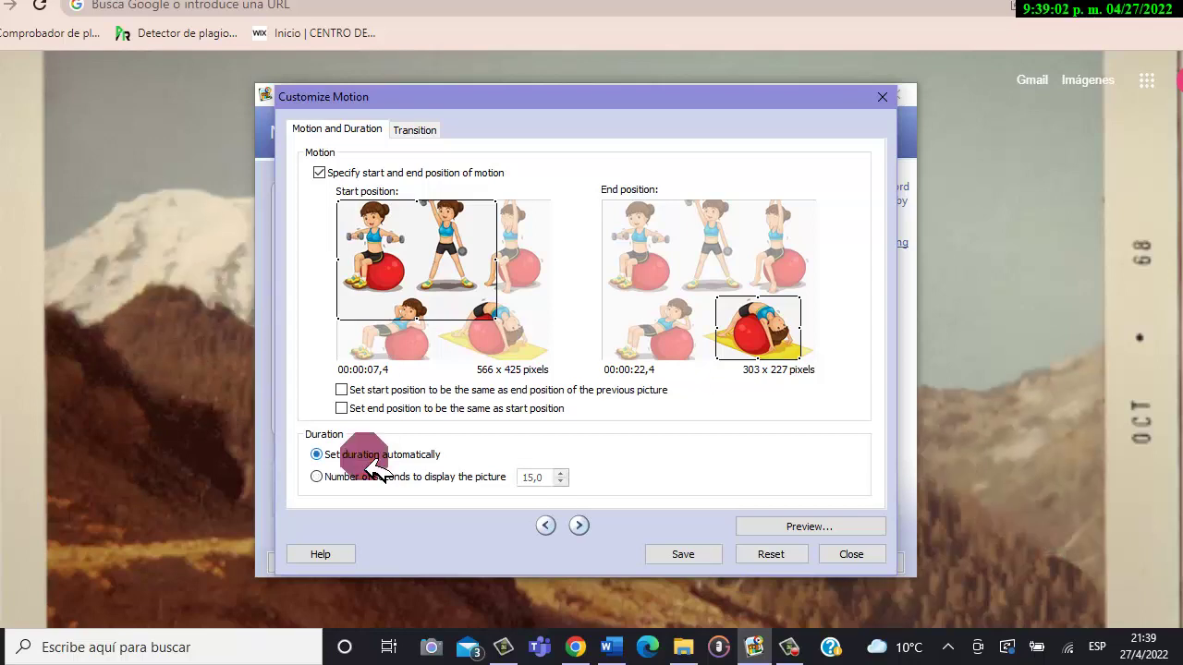
{"action": "left_click", "coordinate": [370, 477]}
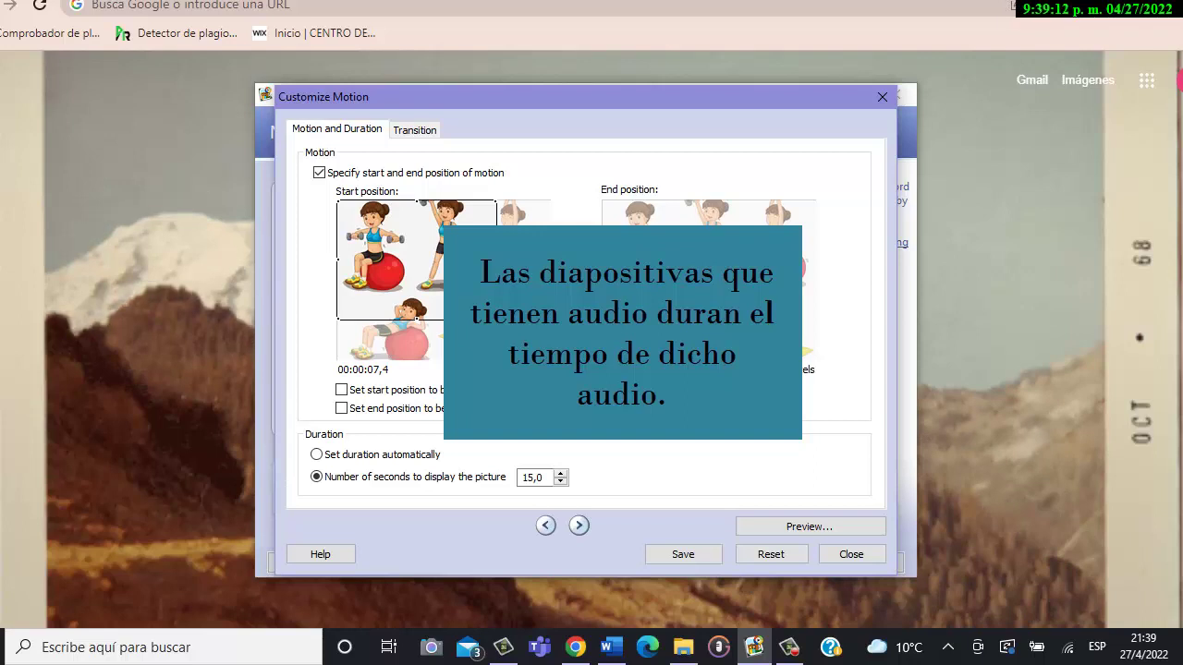
{"action": "left_click", "coordinate": [316, 453]}
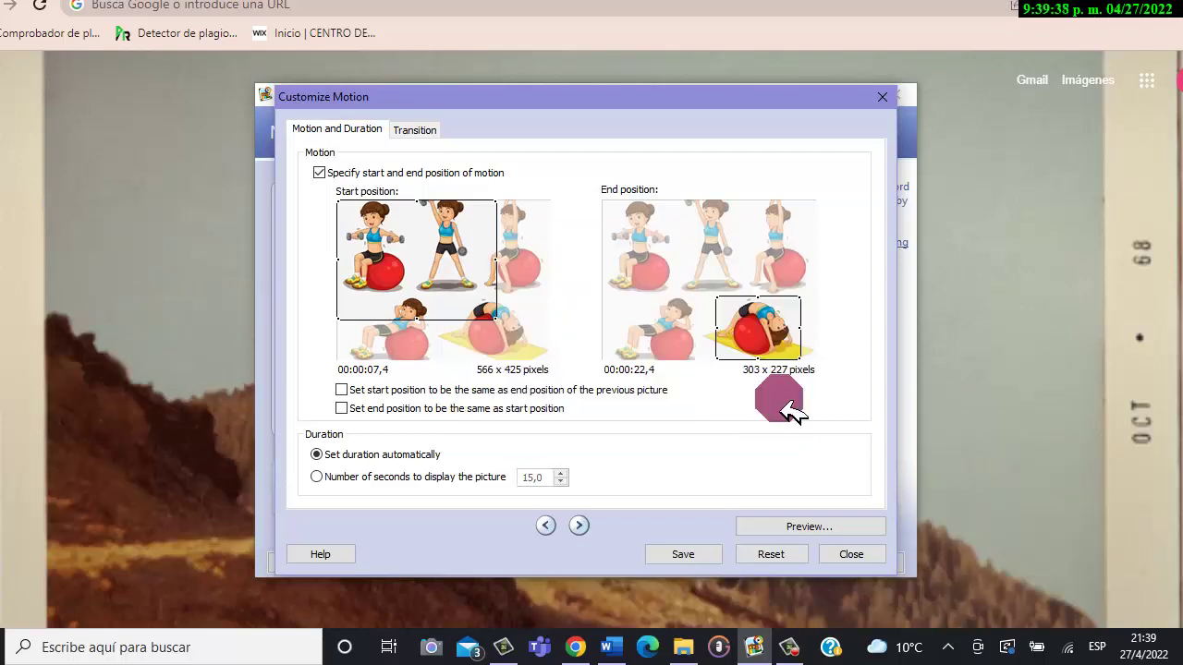
- Preview the exercise picture's customized motion, then save the motion settings and close them
{"action": "left_click", "coordinate": [816, 523]}
{"action": "left_click", "coordinate": [683, 554]}
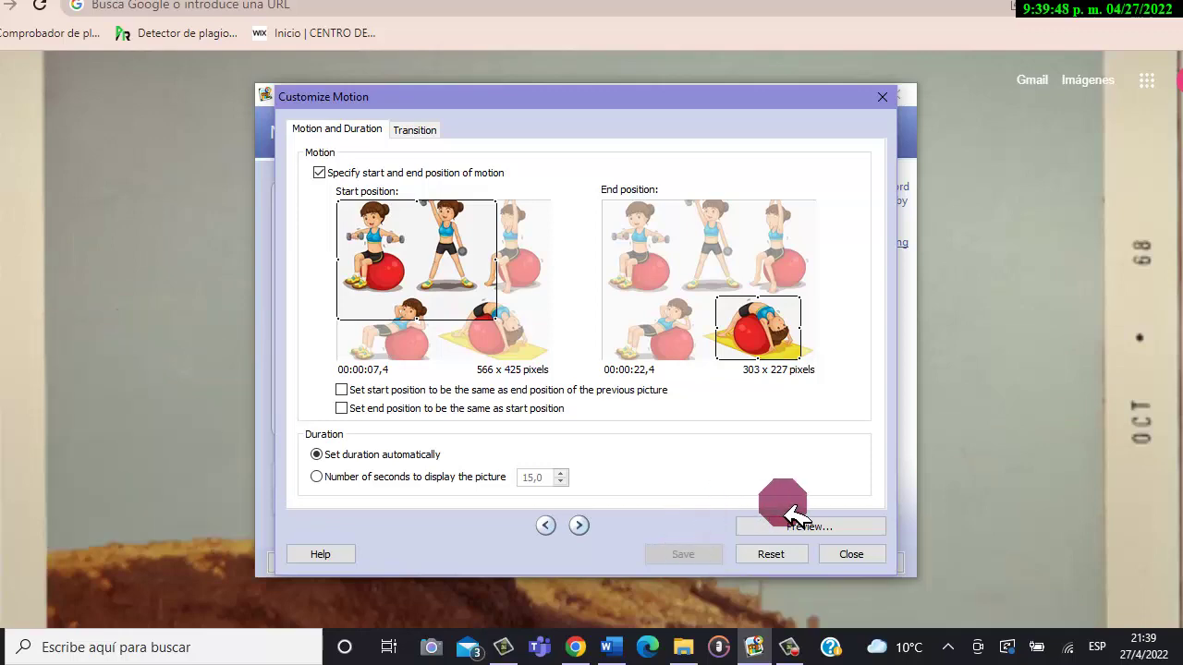
{"action": "left_click", "coordinate": [852, 557]}
- Look through the doctor, playground and jumping children pictures on the film strip
{"action": "left_click", "coordinate": [399, 490]}
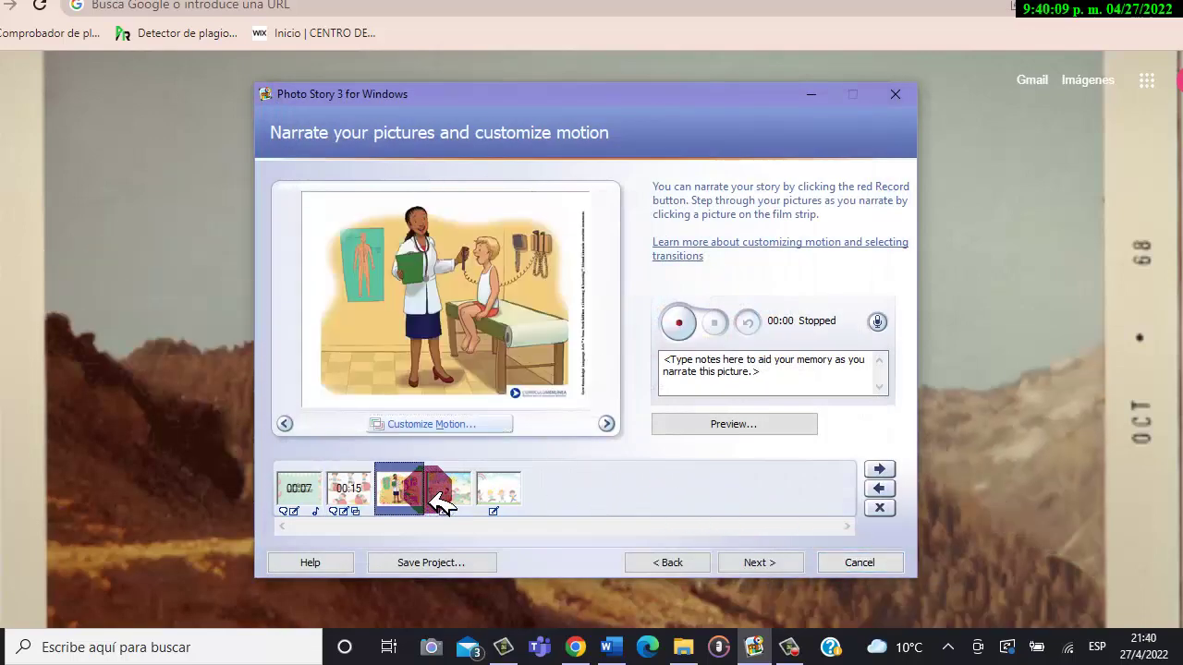
{"action": "left_click", "coordinate": [447, 490]}
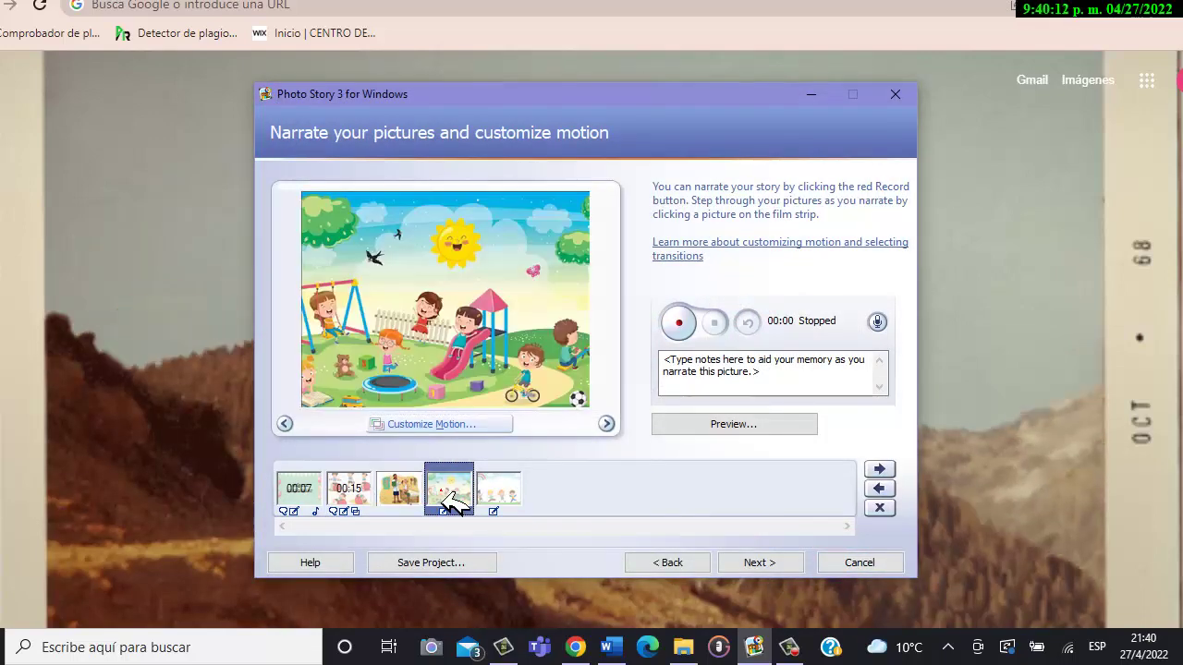
{"action": "left_click", "coordinate": [496, 489]}
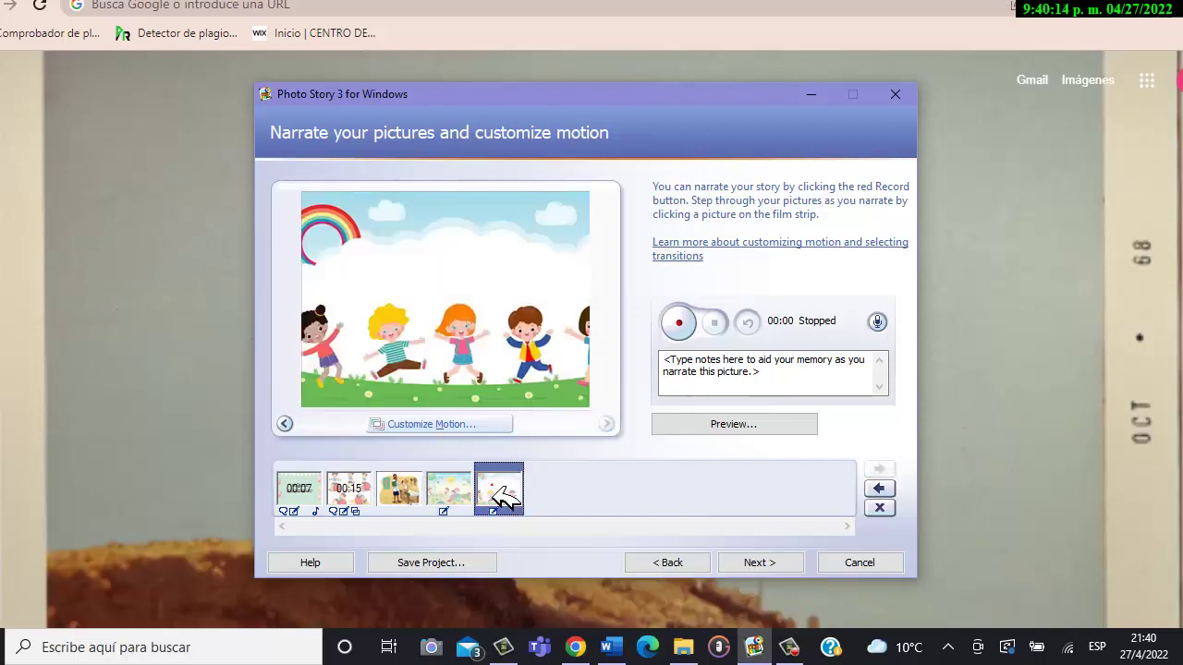
{"action": "left_click", "coordinate": [654, 492]}
- Build the story for playback on the computer as PhotoStory1.wmv in Downloads and open the finished video for viewing
{"action": "left_click", "coordinate": [748, 563]}
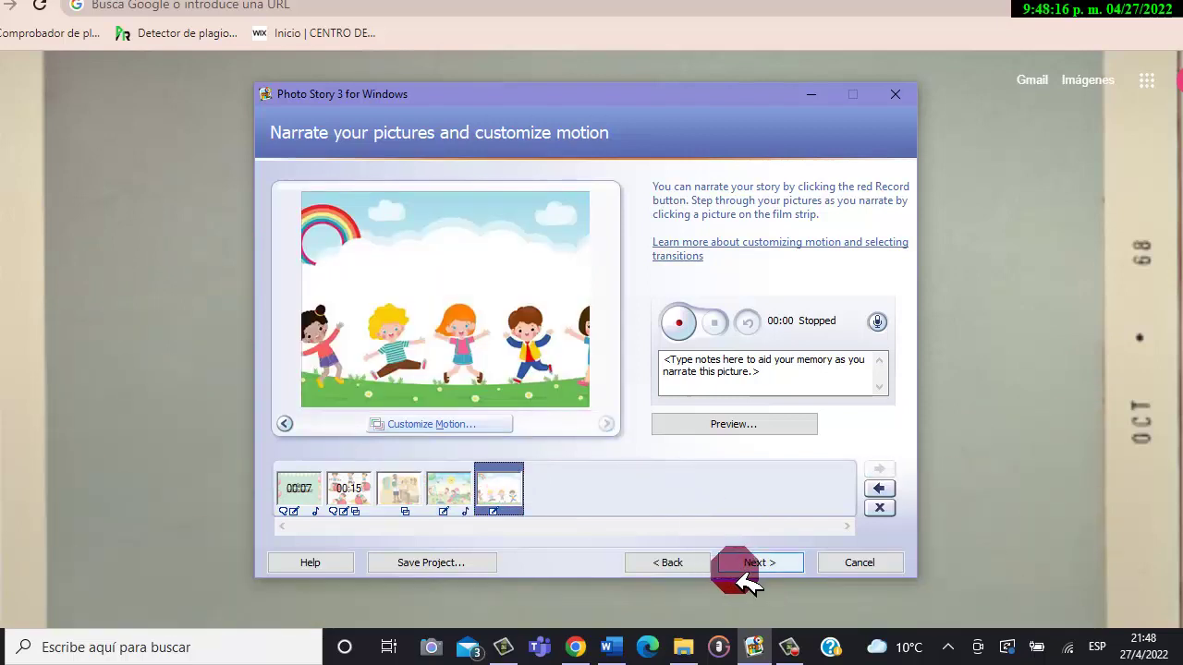
{"action": "left_click", "coordinate": [753, 566]}
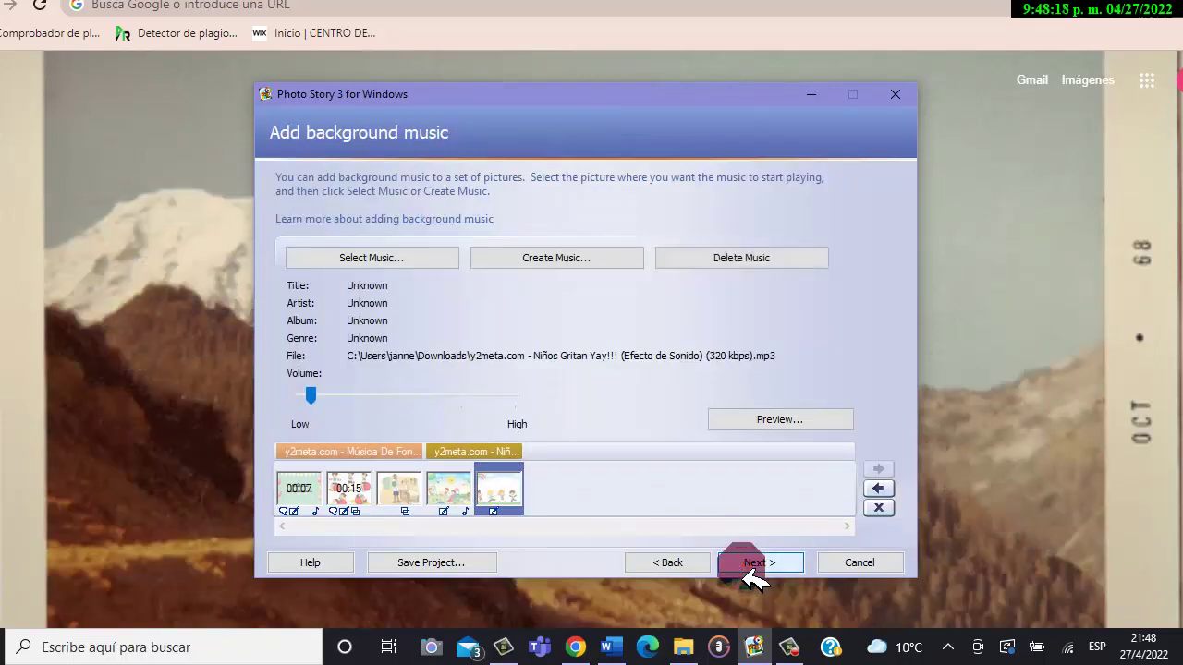
{"action": "left_click", "coordinate": [748, 565]}
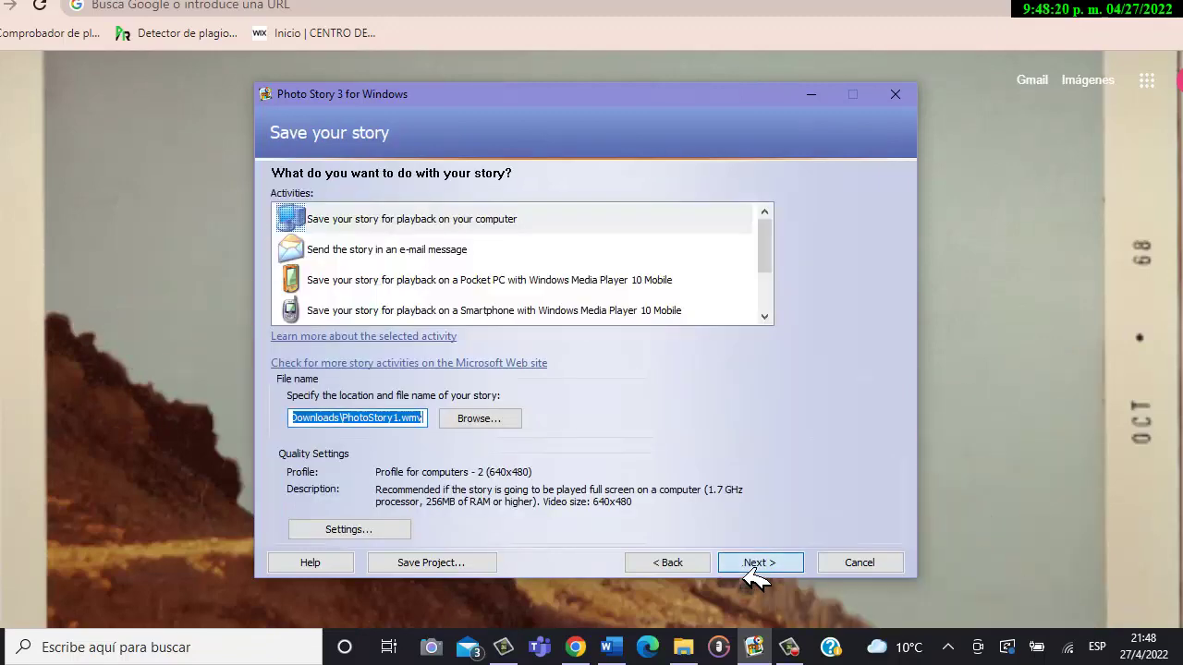
{"action": "left_click", "coordinate": [755, 565]}
{"action": "left_click", "coordinate": [651, 362]}
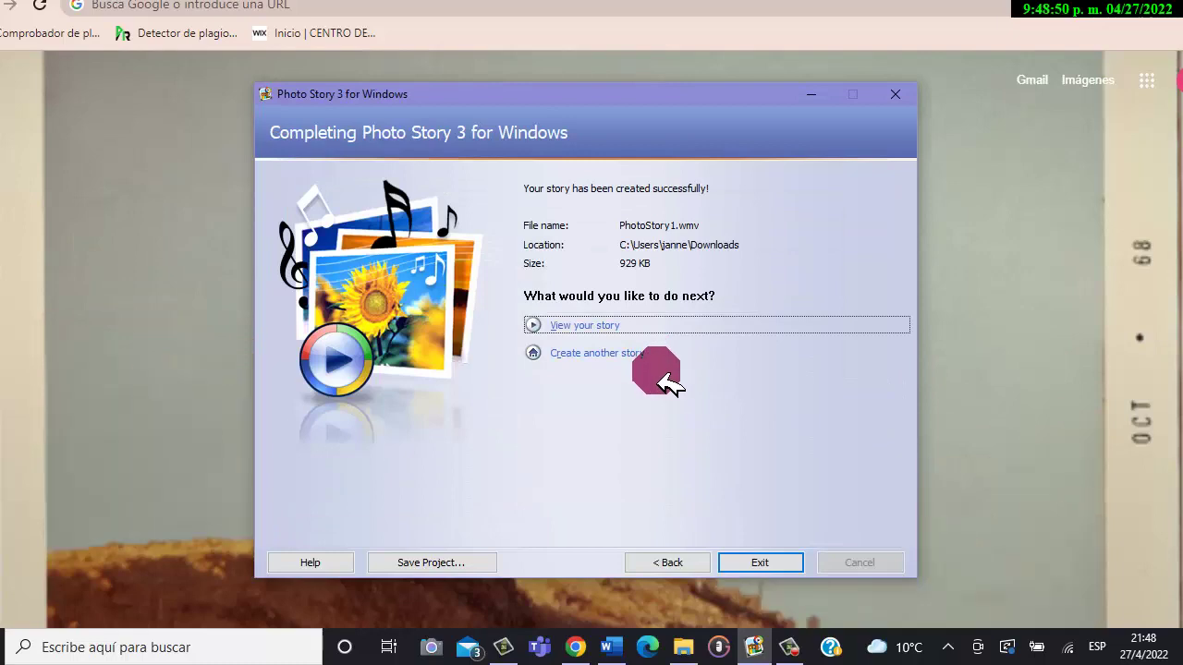
{"action": "left_click", "coordinate": [613, 325]}
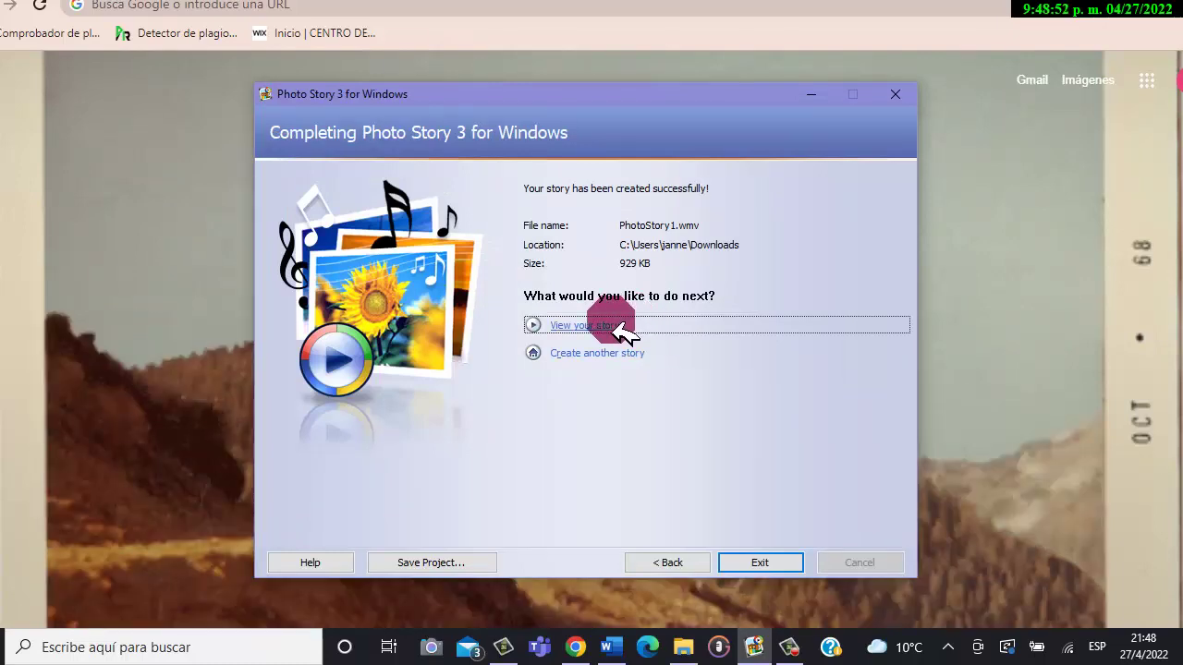